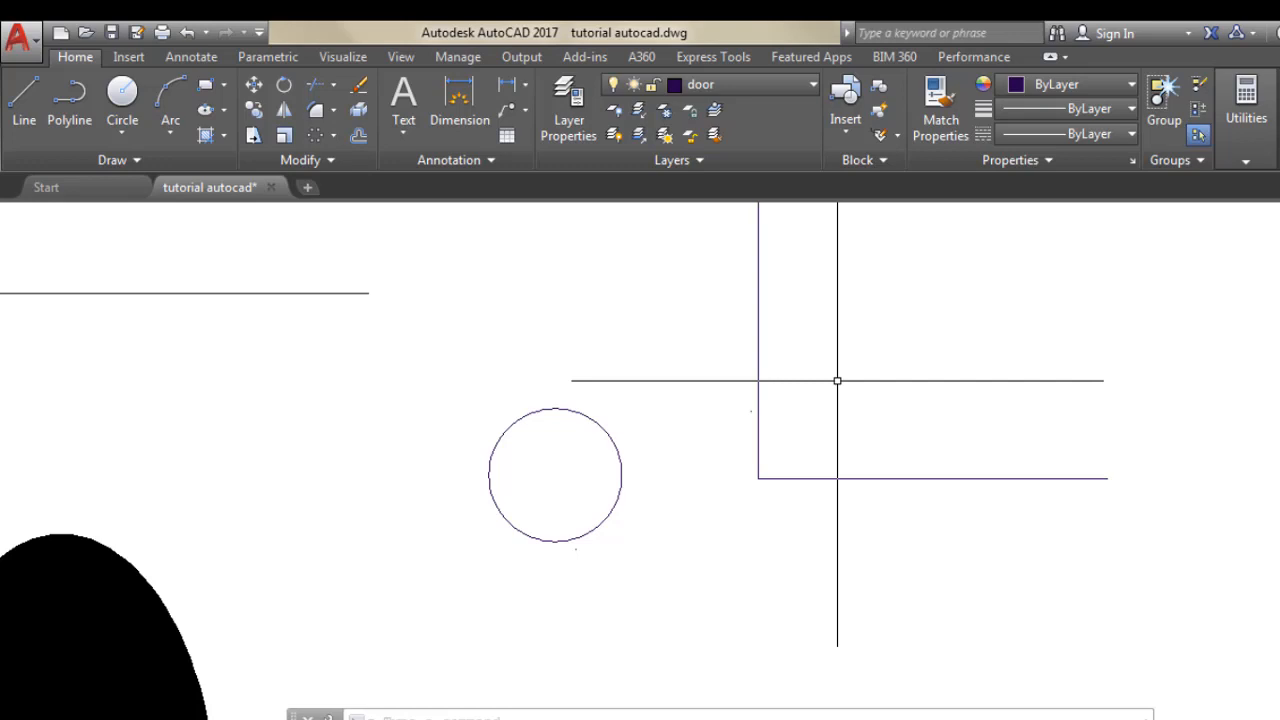
pyautogui.scroll(-1, 483, 309)
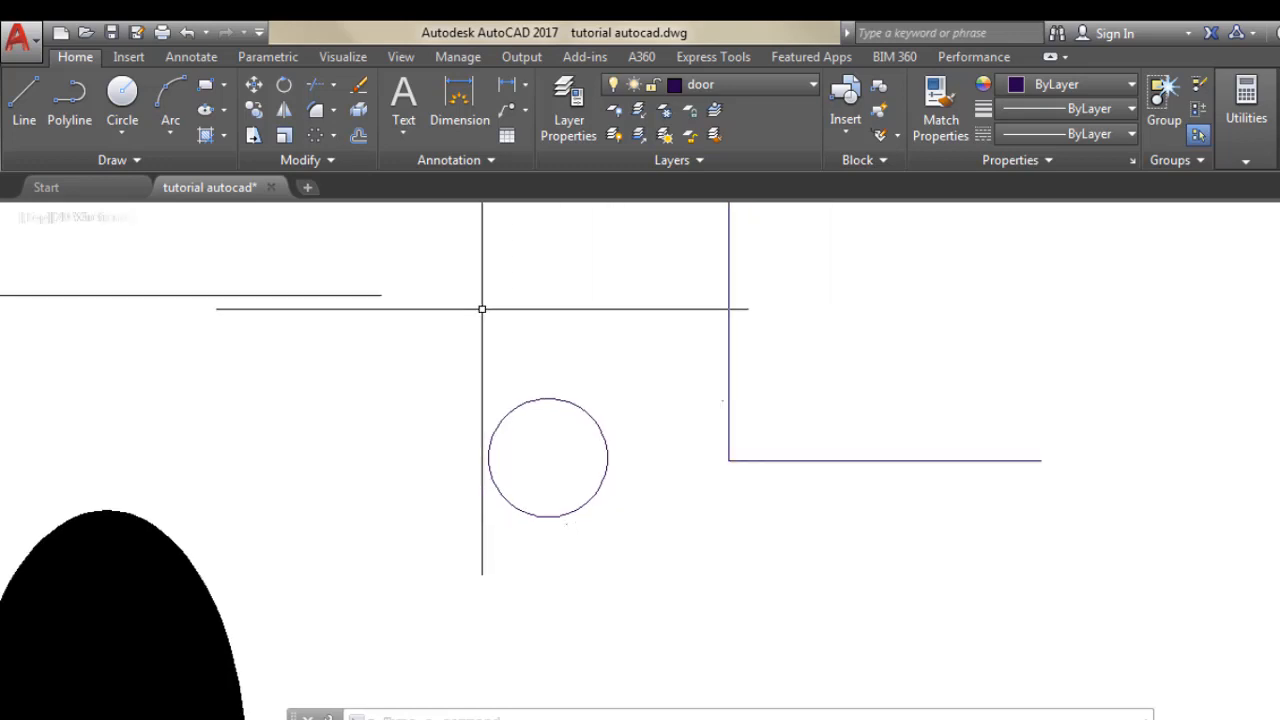
pyautogui.scroll(1, 481, 309)
pyautogui.scroll(-1, 964, 373)
pyautogui.scroll(-1, 875, 292)
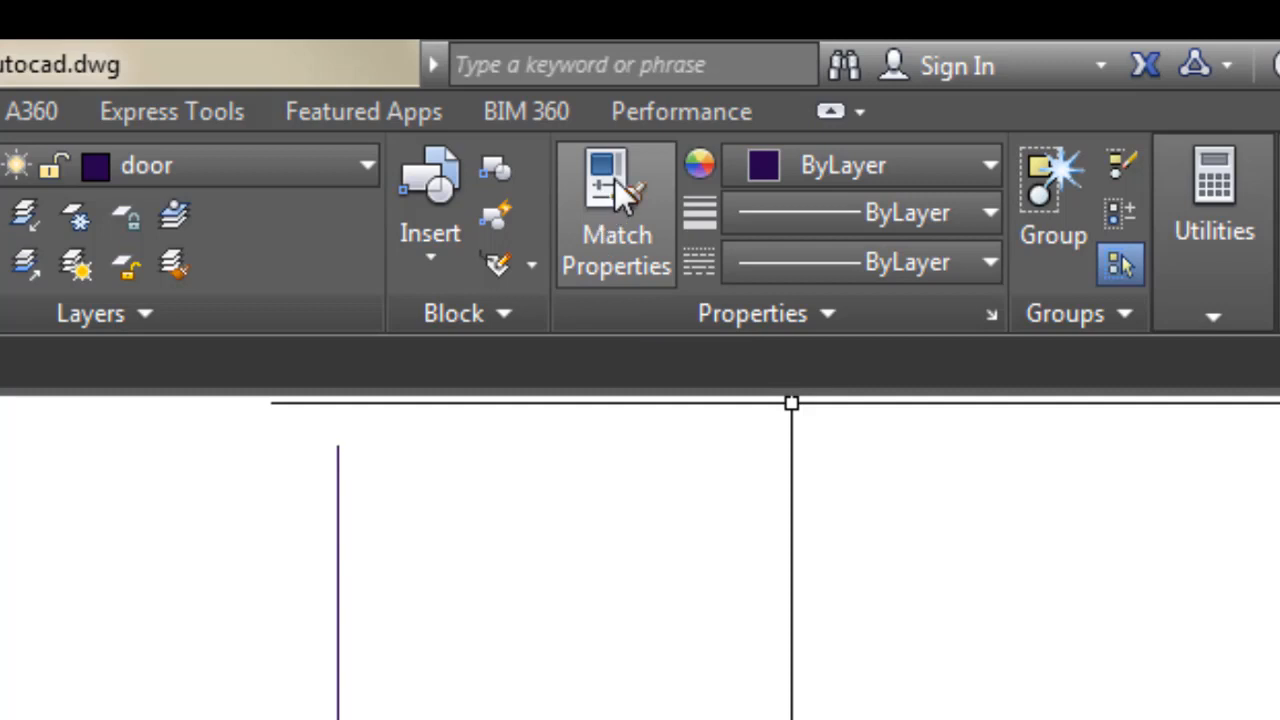
pyautogui.scroll(-3, 806, 499)
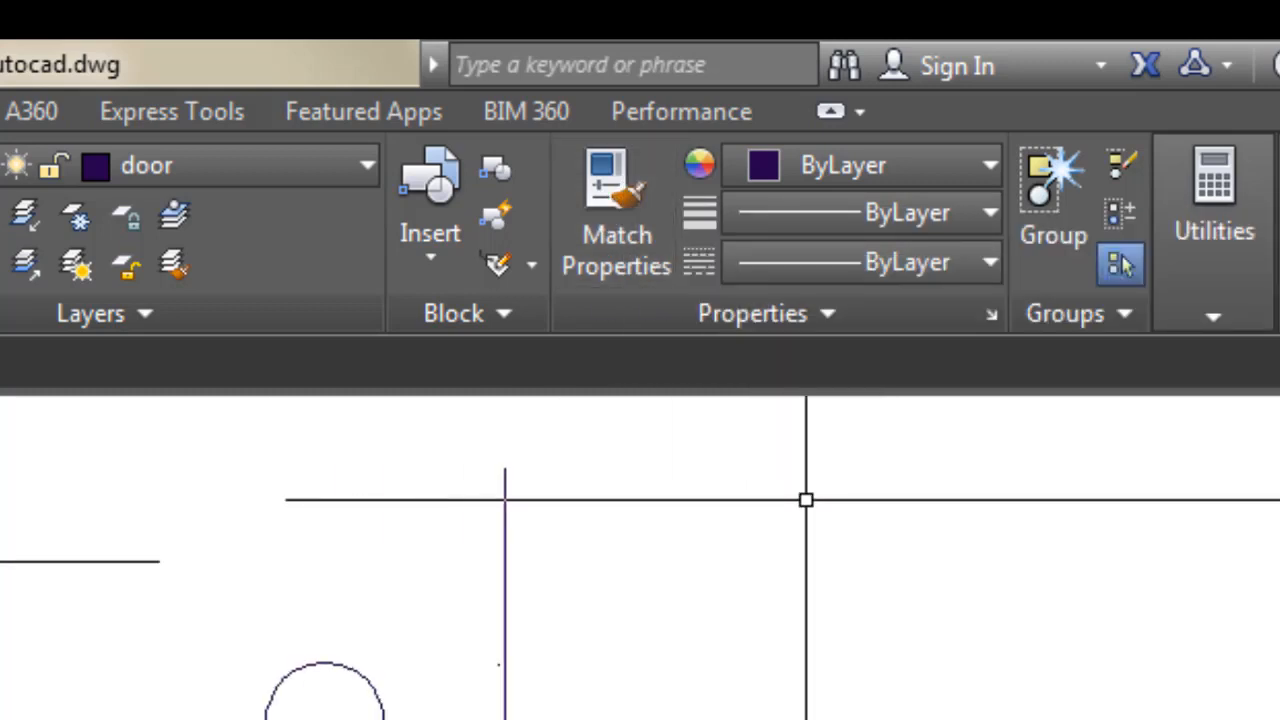
pyautogui.scroll(2, 774, 440)
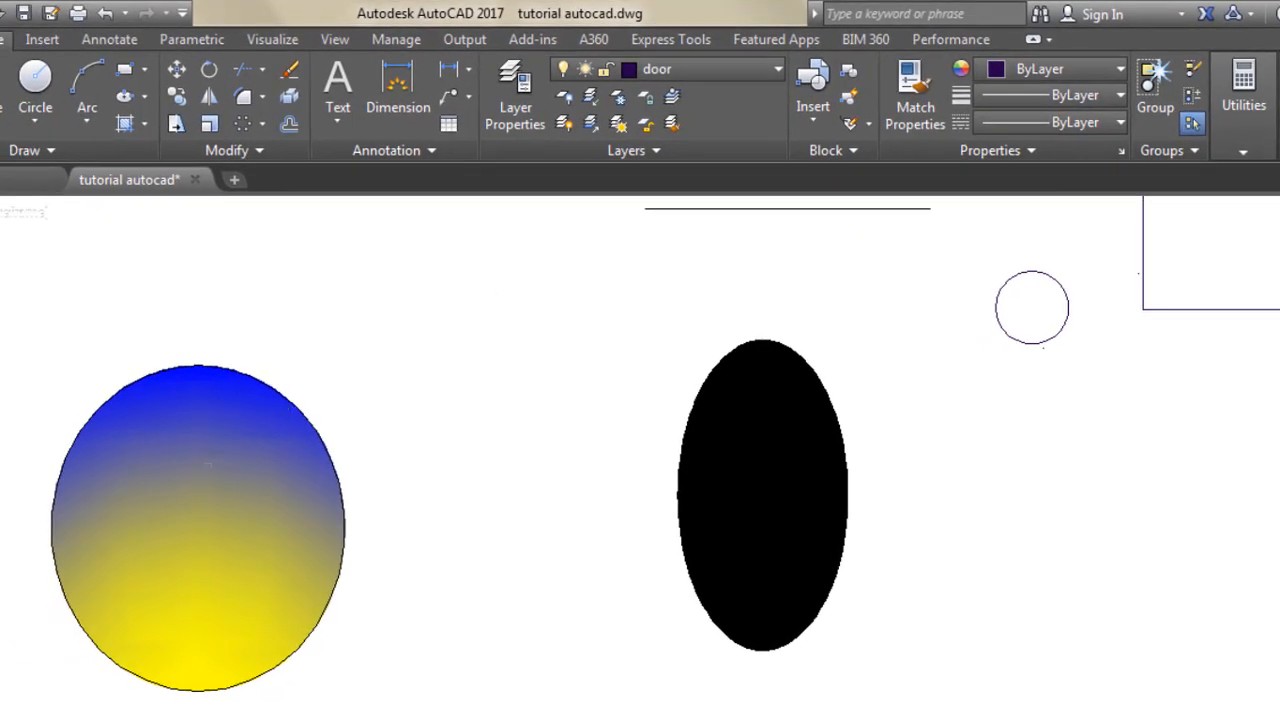
# - Match the properties of the large blue-yellow gradient hatch onto the solid black ellipse hatch
pyautogui.click(180, 482)
pyautogui.press('Escape')
pyautogui.click(207, 436)
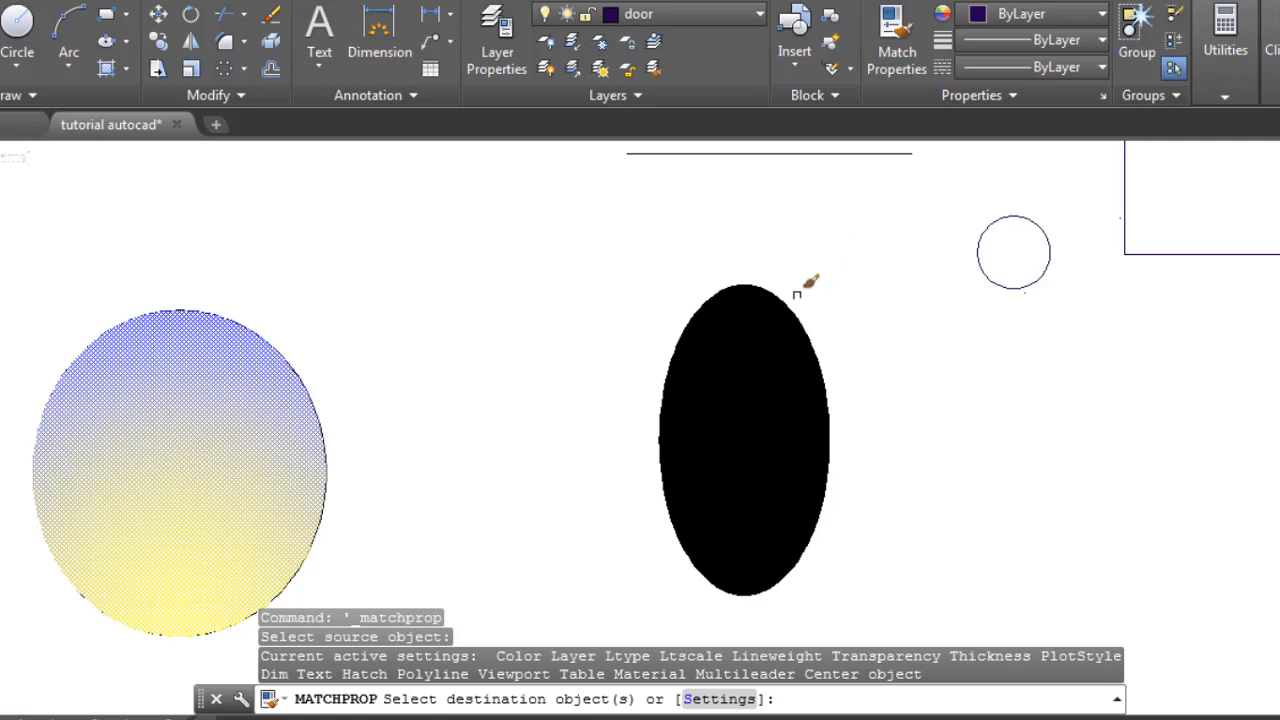
pyautogui.click(764, 325)
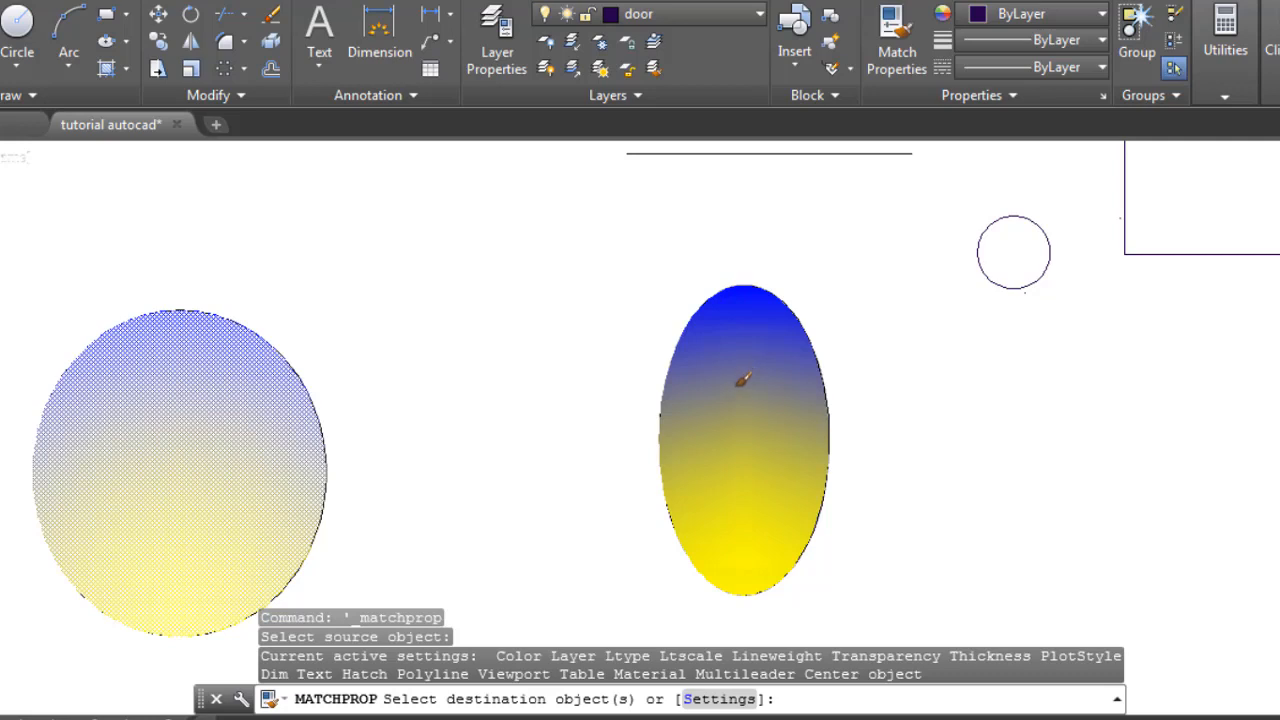
pyautogui.click(743, 378)
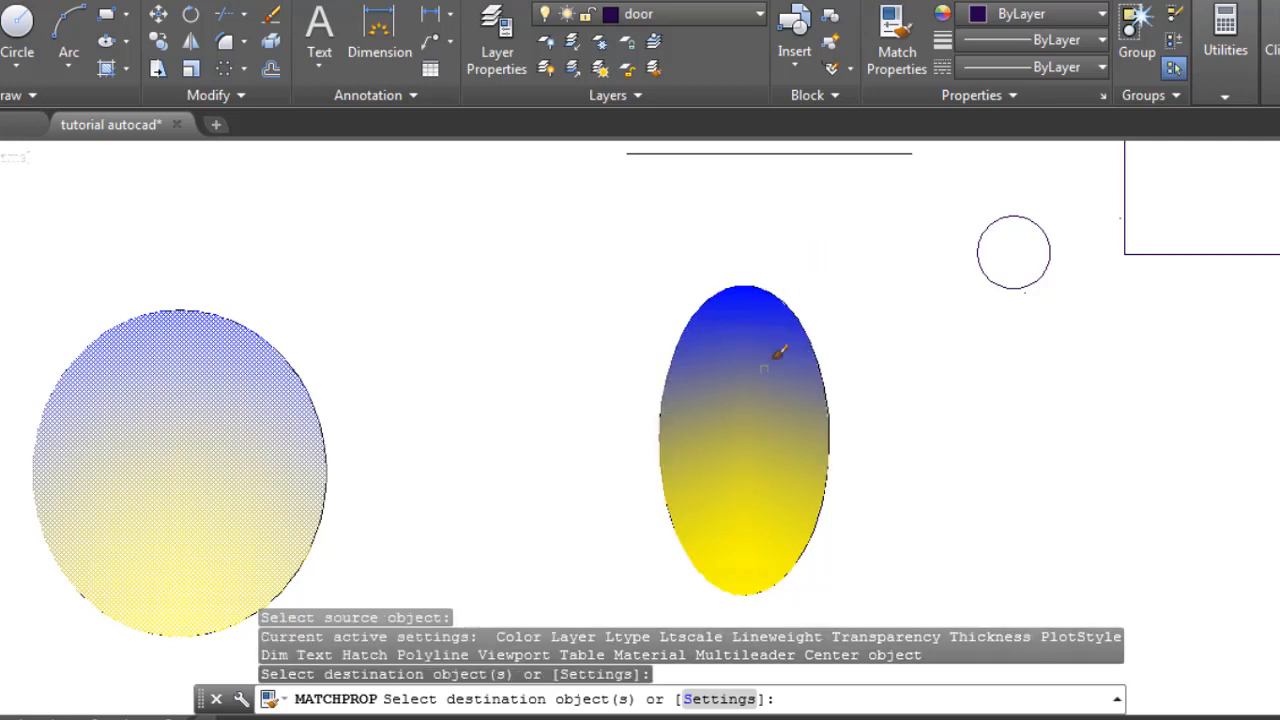
pyautogui.press('Return')
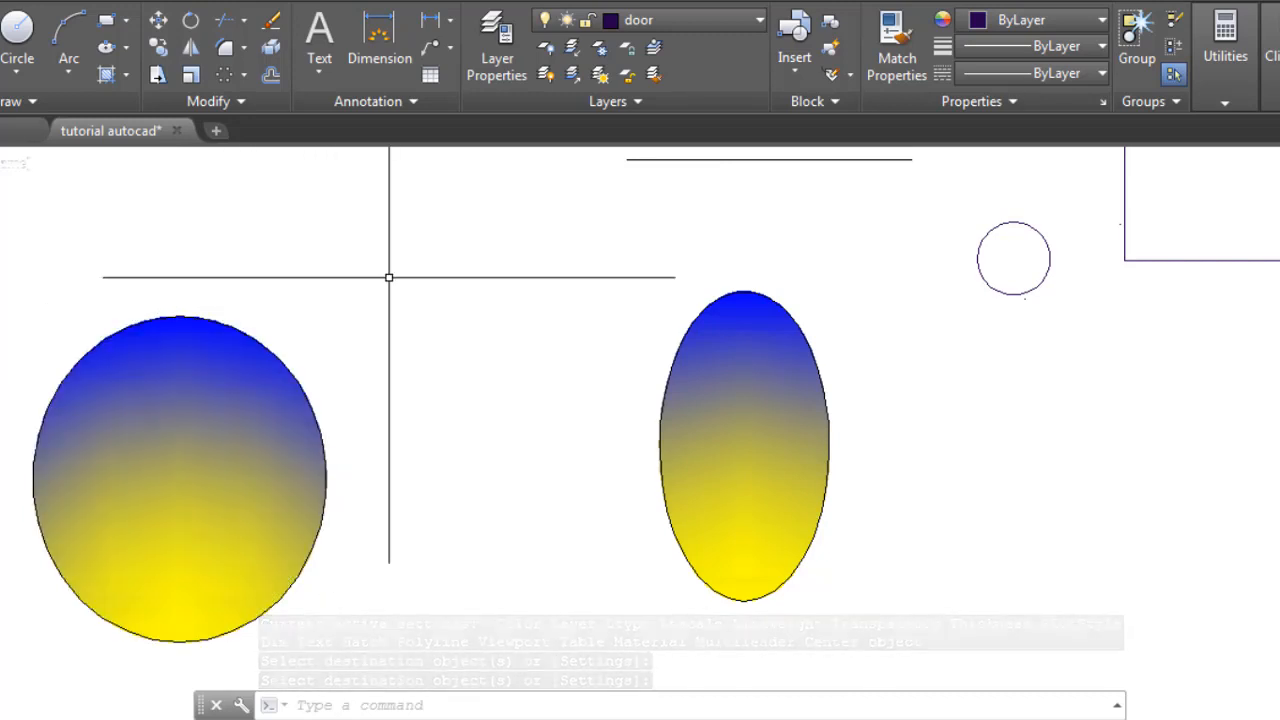
# - Examine the object color choices and the index colors in the Select Color dialog, then close it
pyautogui.scroll(-1, 405, 274)
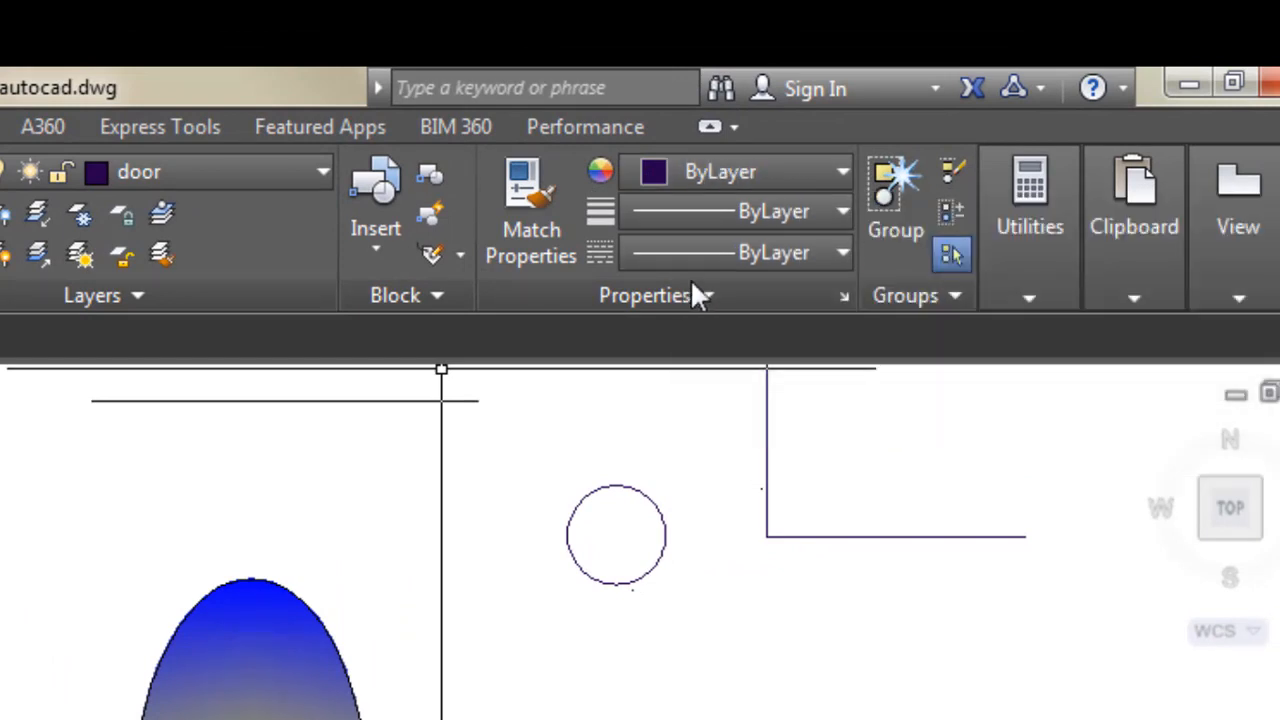
pyautogui.click(840, 178)
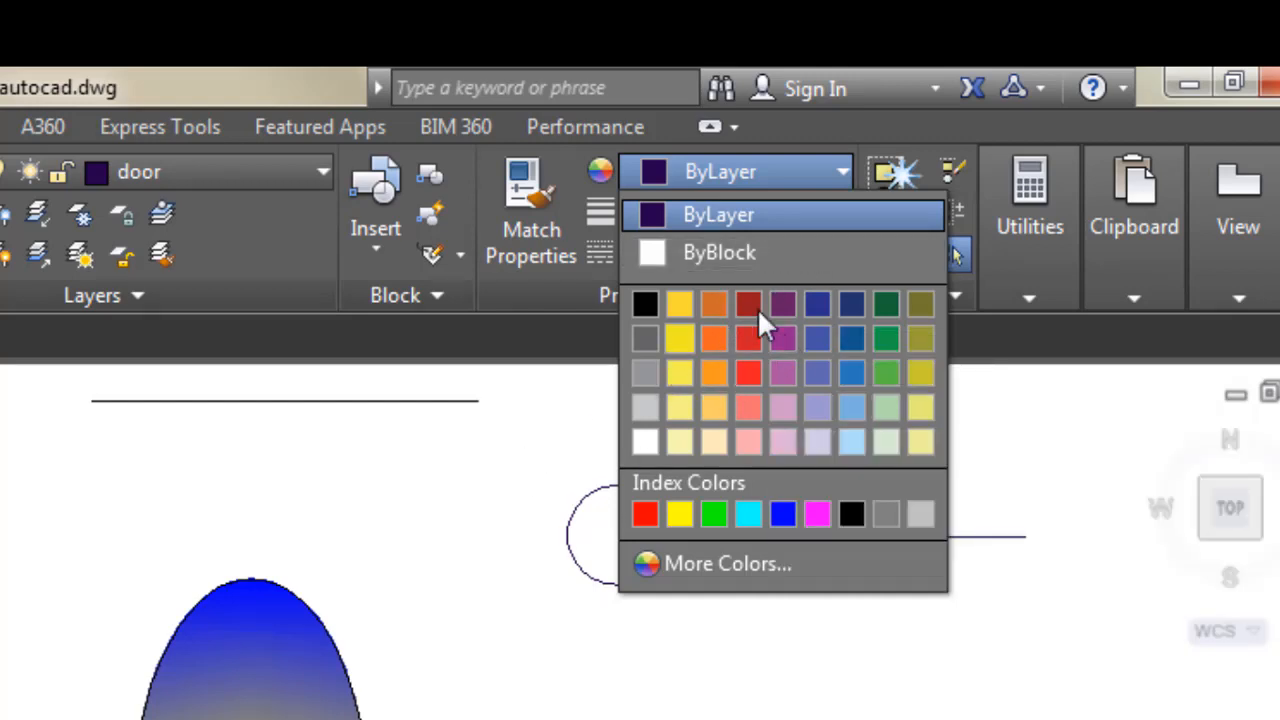
pyautogui.click(700, 562)
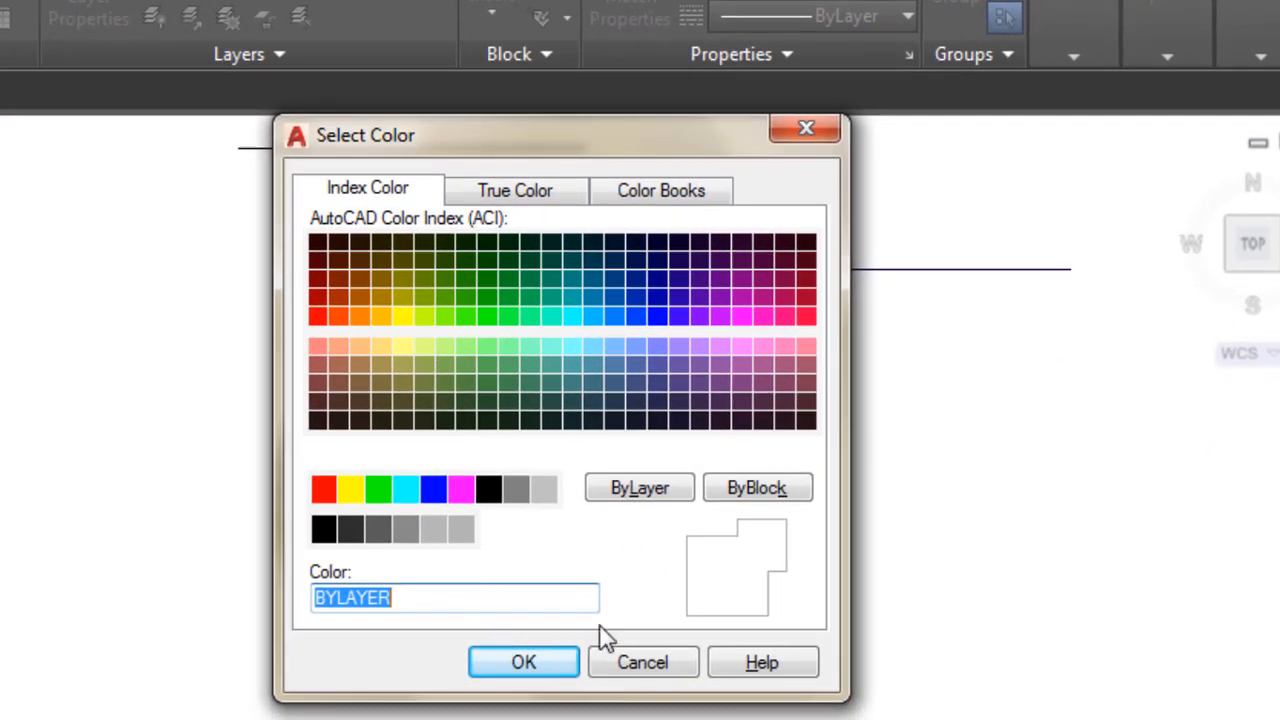
pyautogui.click(807, 130)
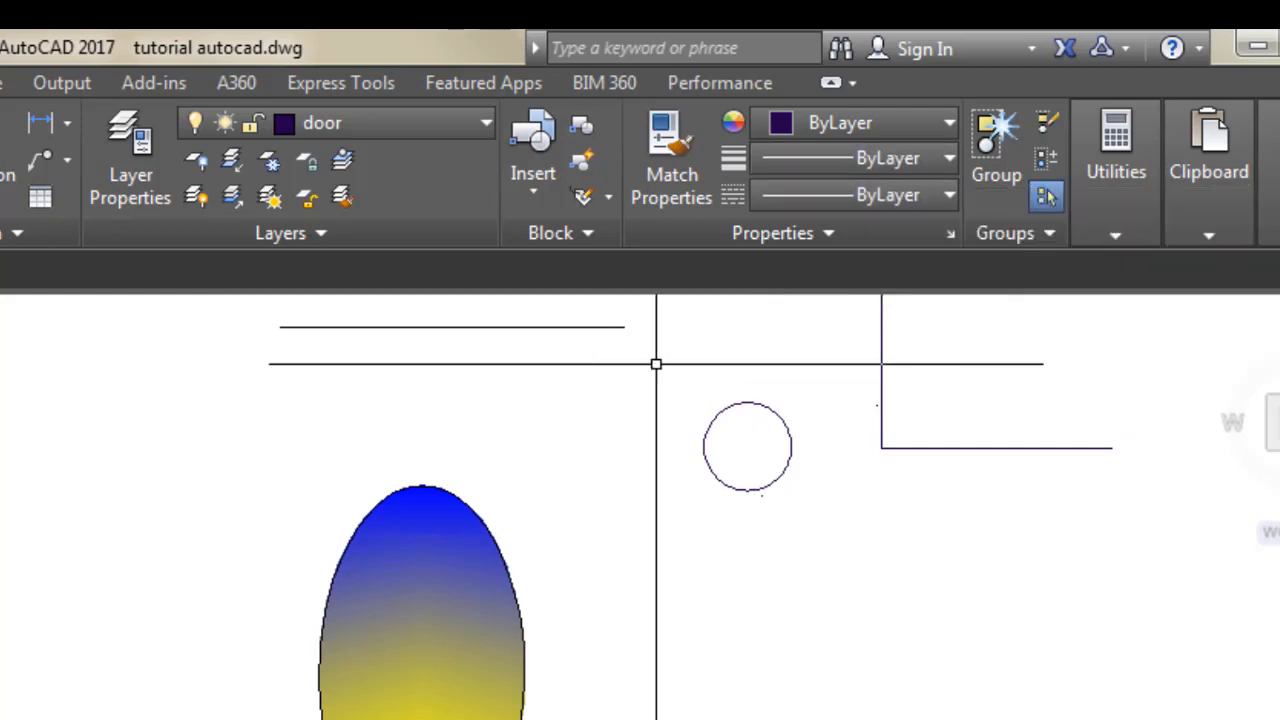
# - Set the lineweight of the horizontal line above the gradient ellipse to 0.50 mm and deselect it
pyautogui.scroll(-1, 469, 563)
pyautogui.scroll(1, 500, 340)
pyautogui.scroll(1, 498, 357)
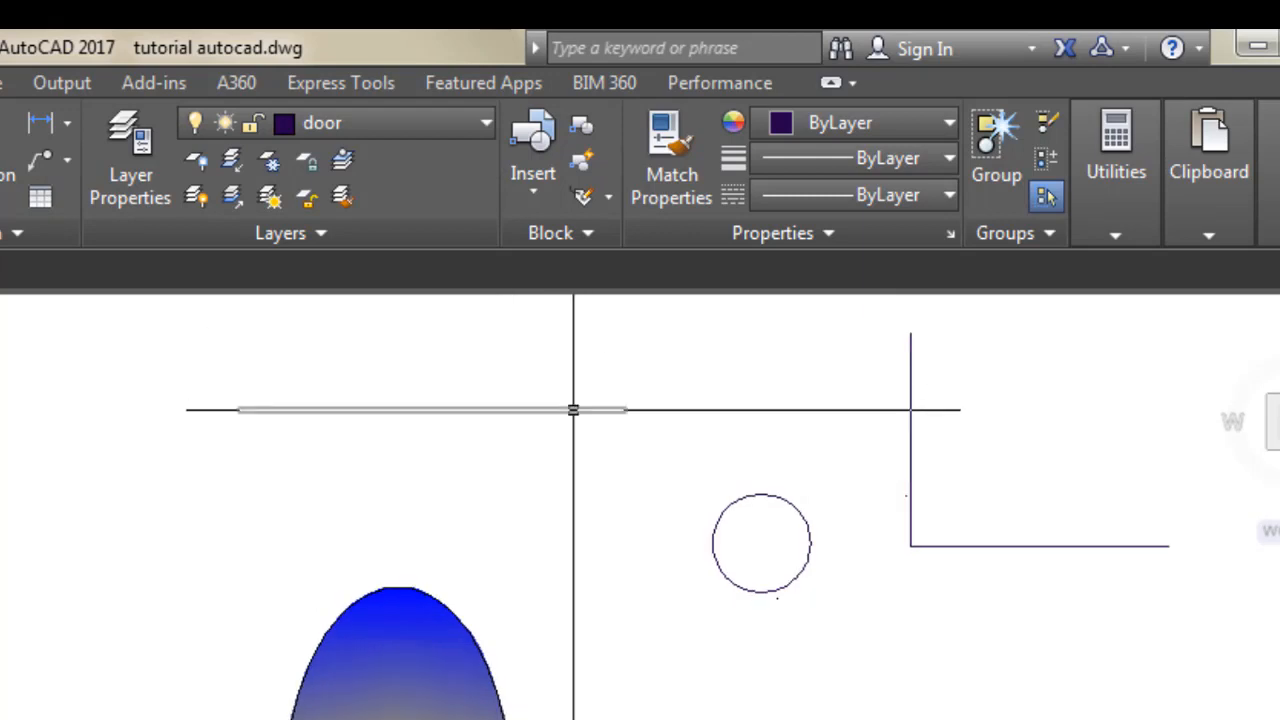
pyautogui.click(588, 410)
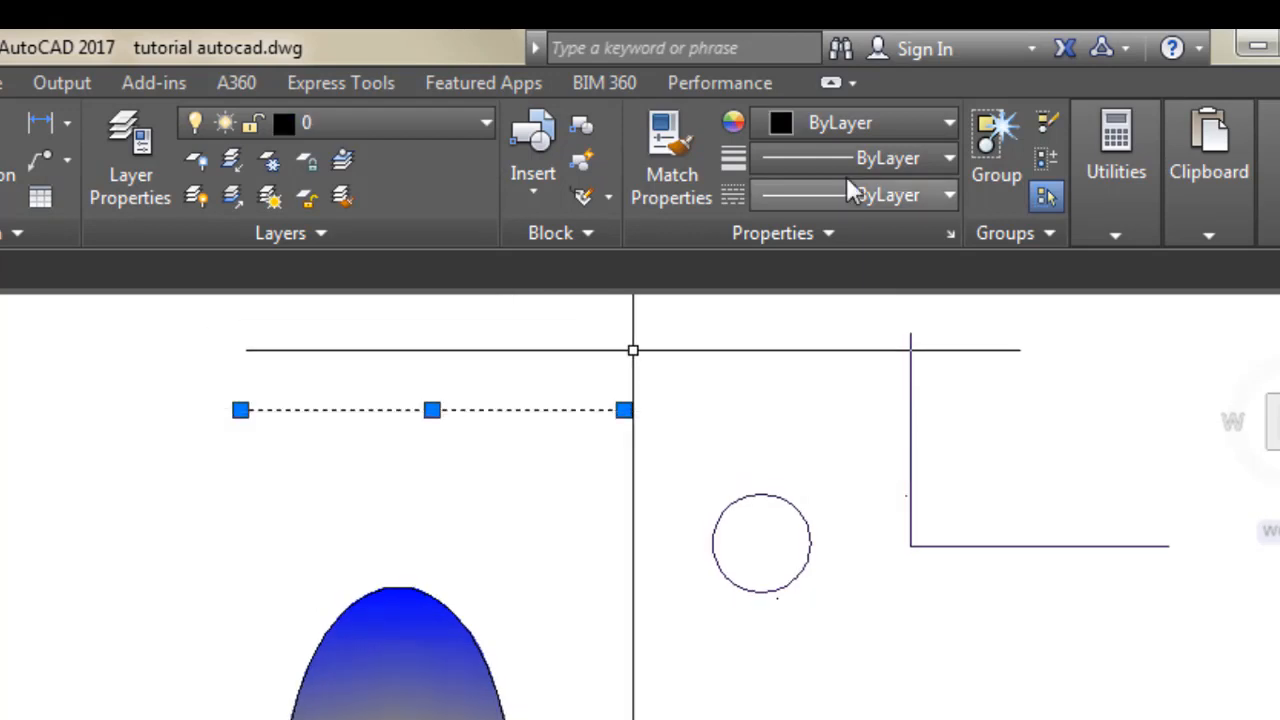
pyautogui.click(947, 158)
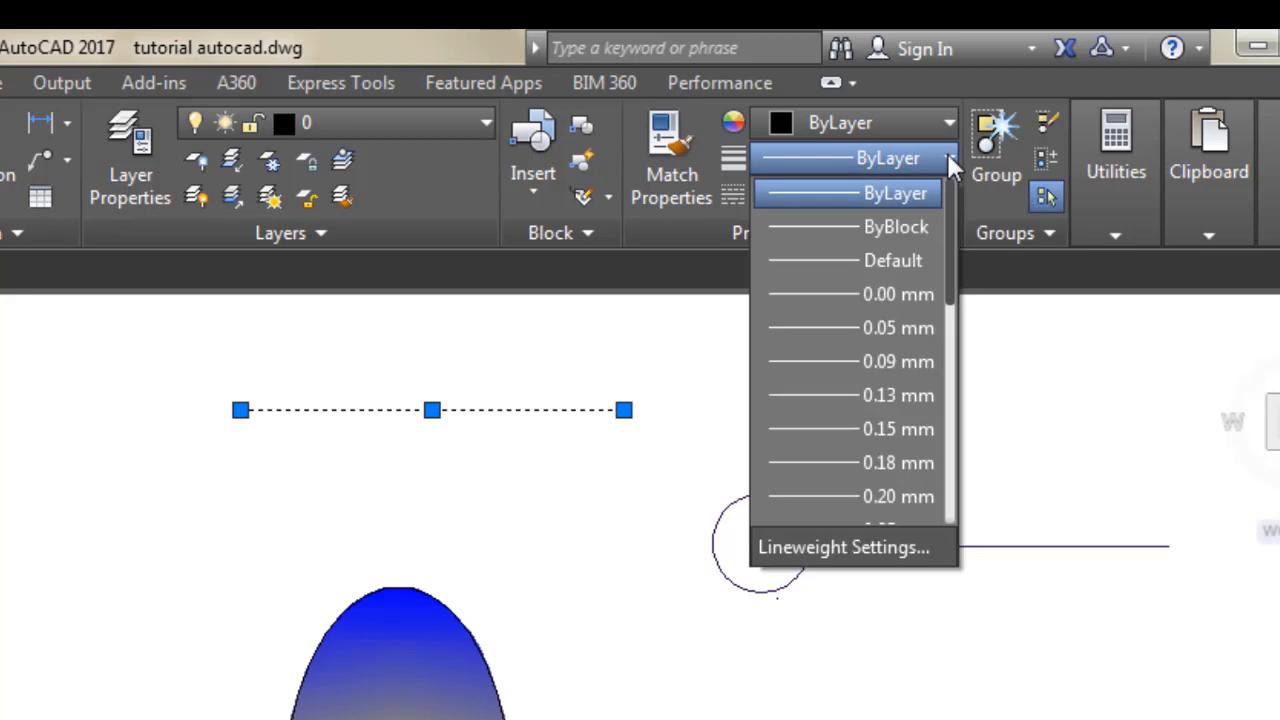
pyautogui.click(951, 340)
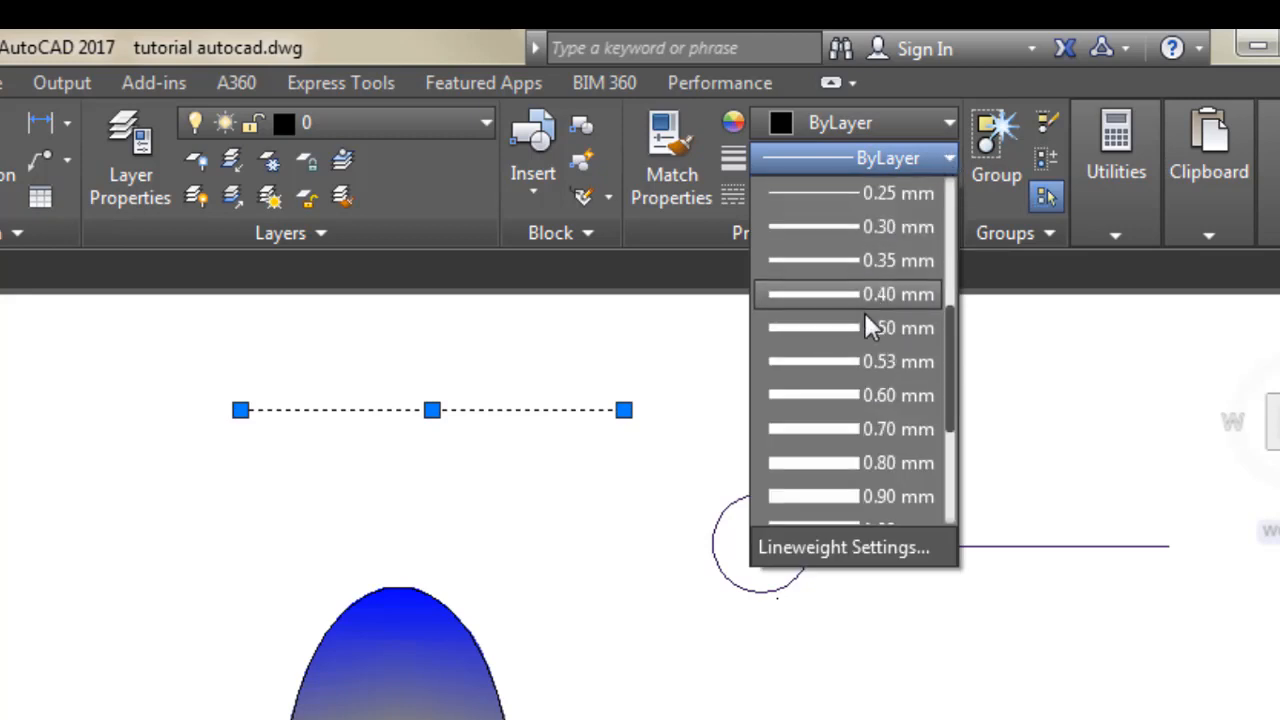
pyautogui.click(815, 330)
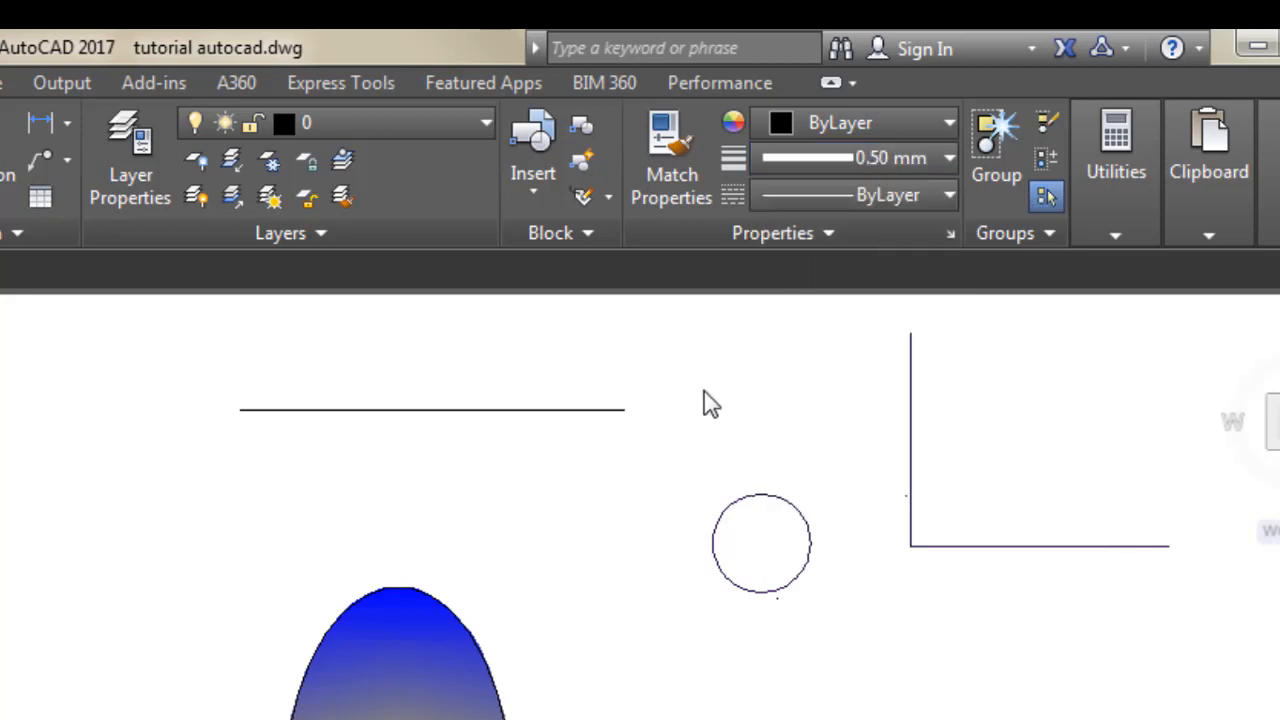
pyautogui.scroll(5, 440, 390)
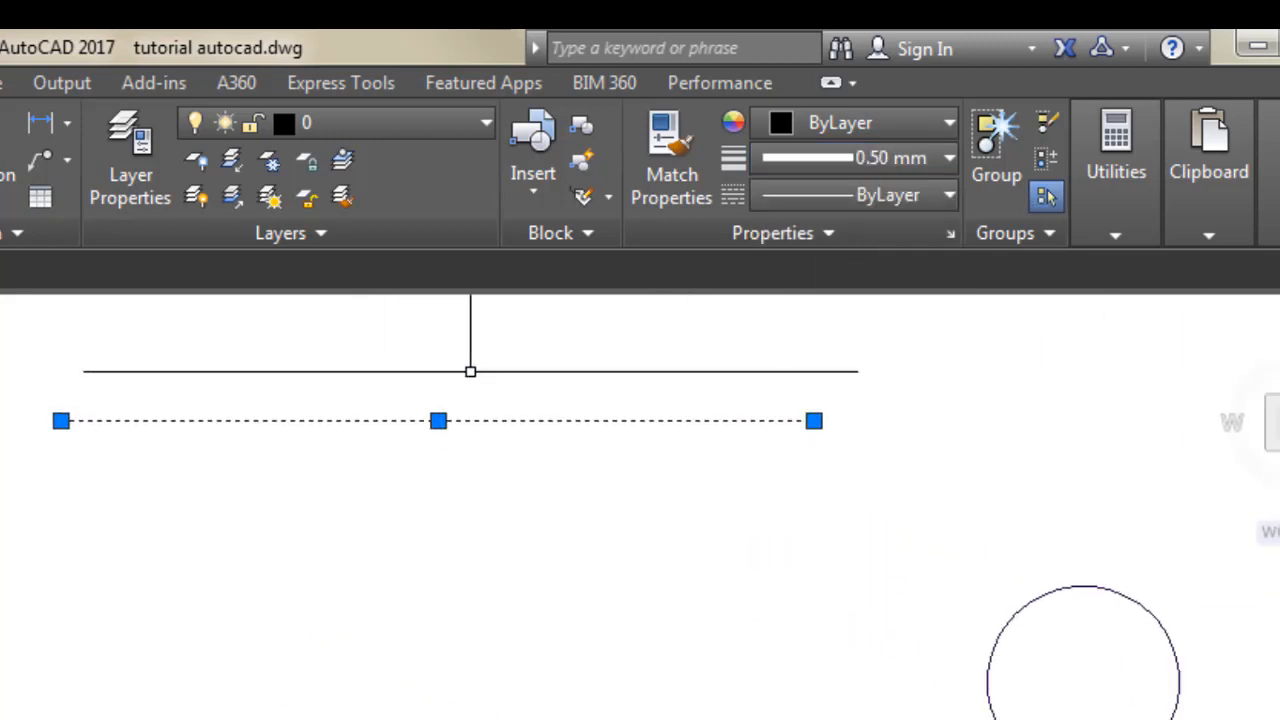
pyautogui.press('Escape')
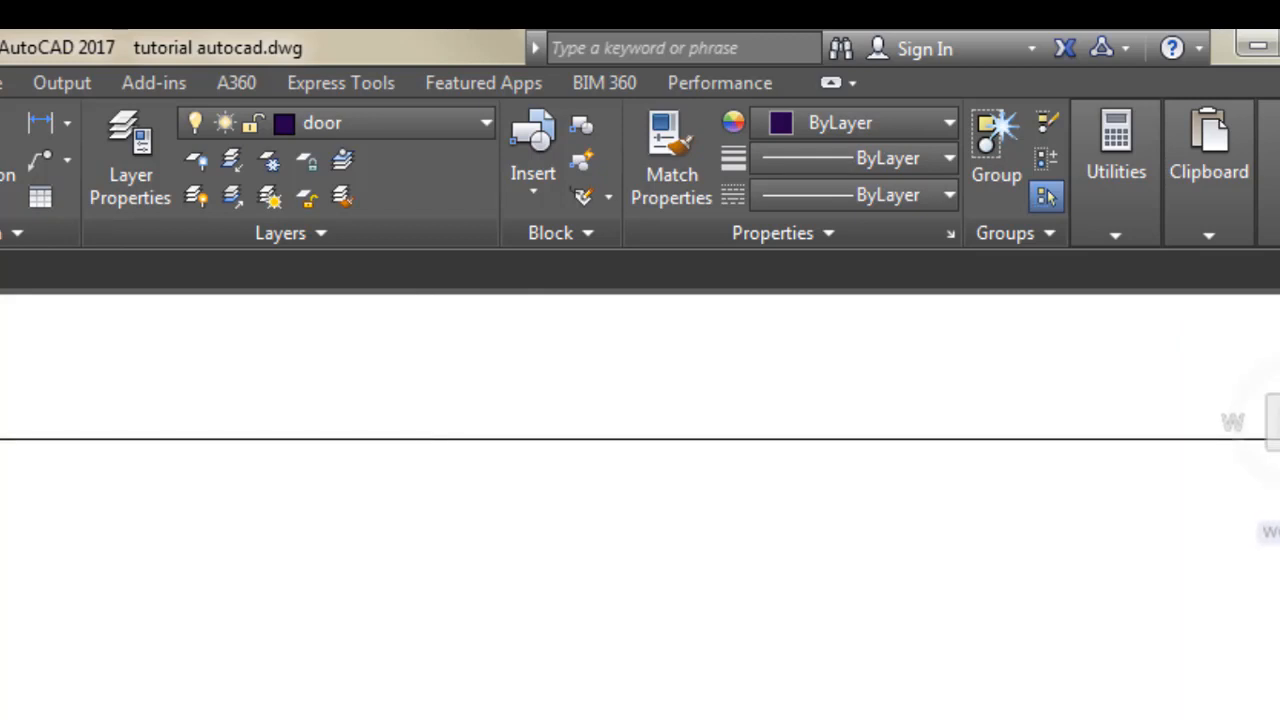
# - Examine the horizontal line's displayed thickness and check its lineweight property
pyautogui.scroll(-1, 424, 505)
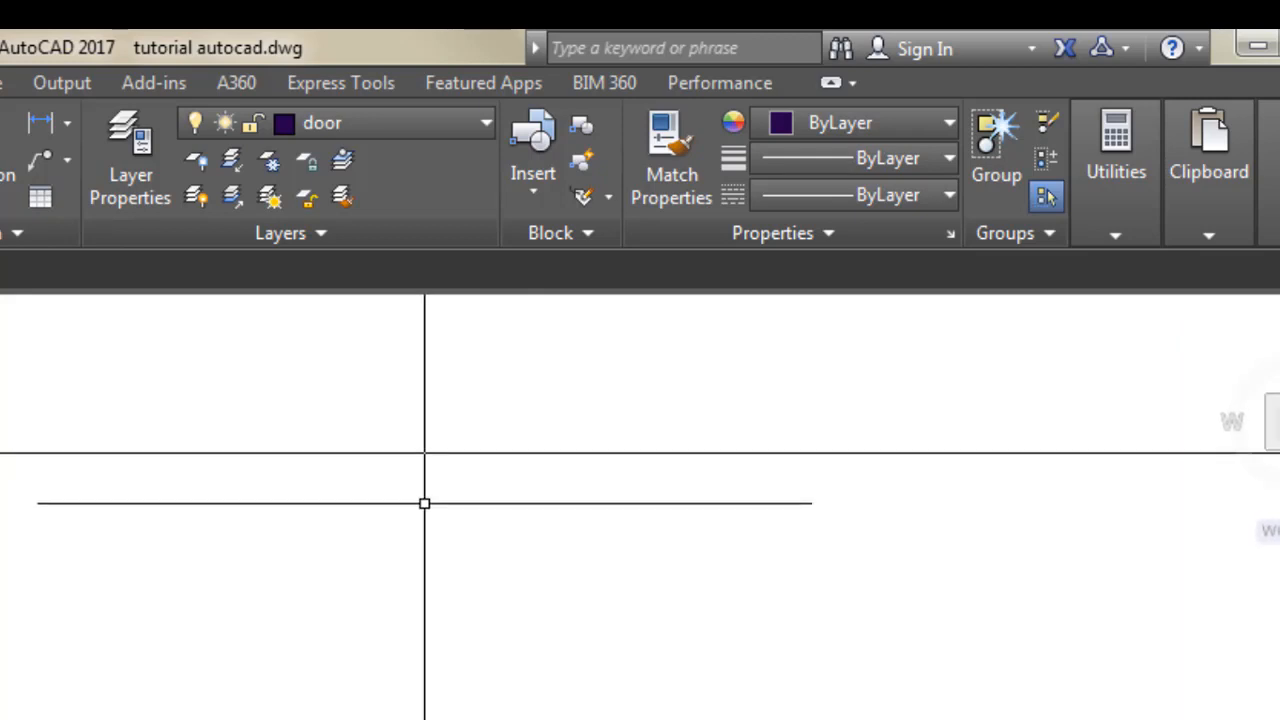
pyautogui.scroll(-1, 714, 418)
pyautogui.scroll(-2, 711, 394)
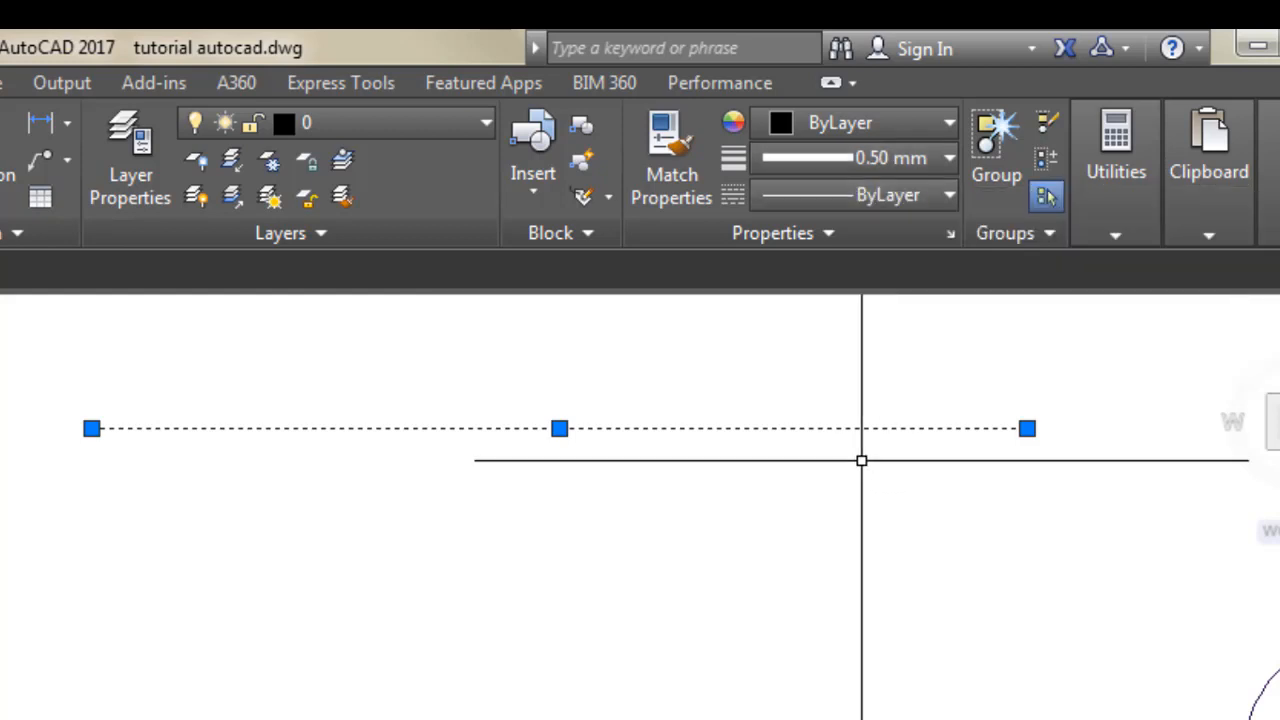
pyautogui.press('Escape')
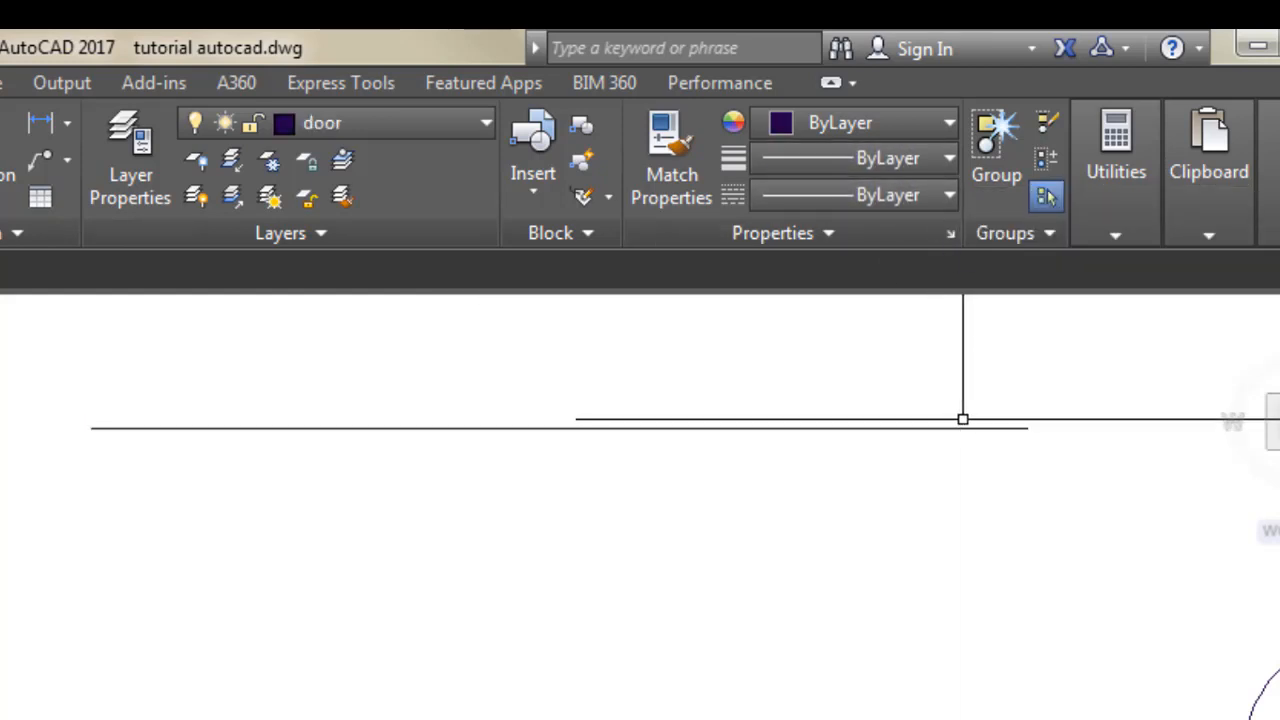
pyautogui.scroll(-2, 313, 435)
pyautogui.scroll(1, 314, 408)
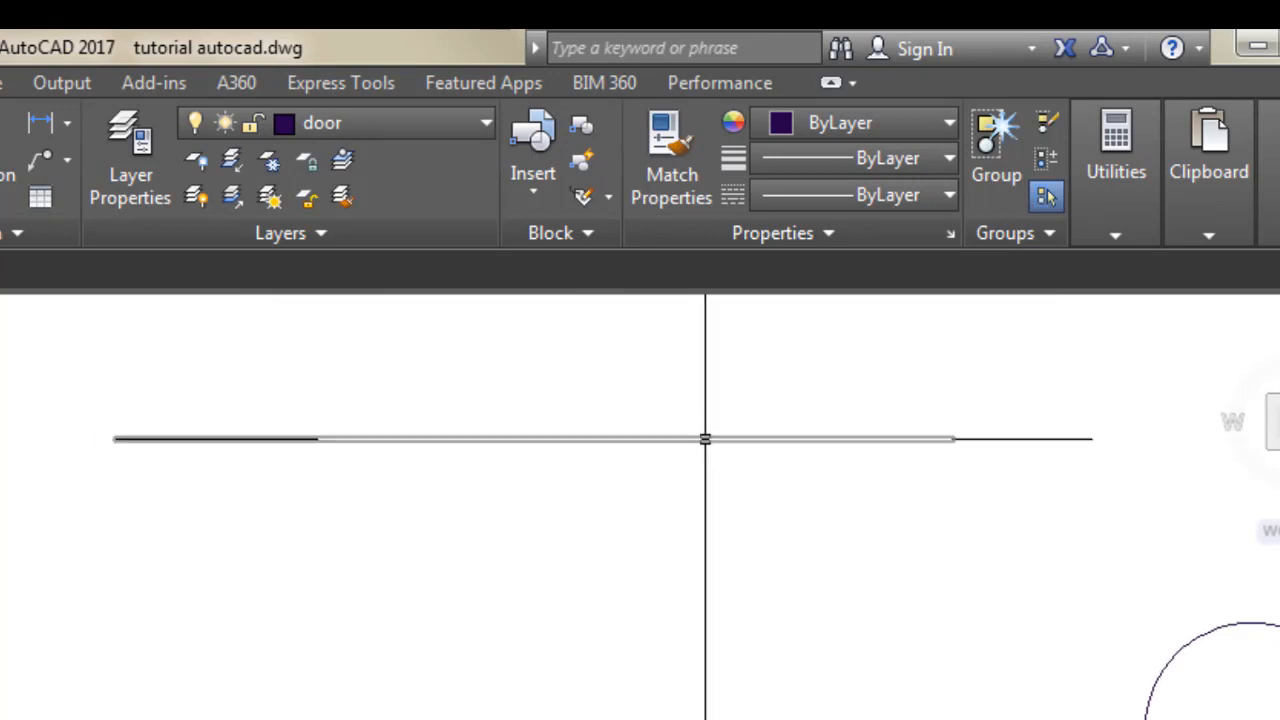
pyautogui.click(705, 438)
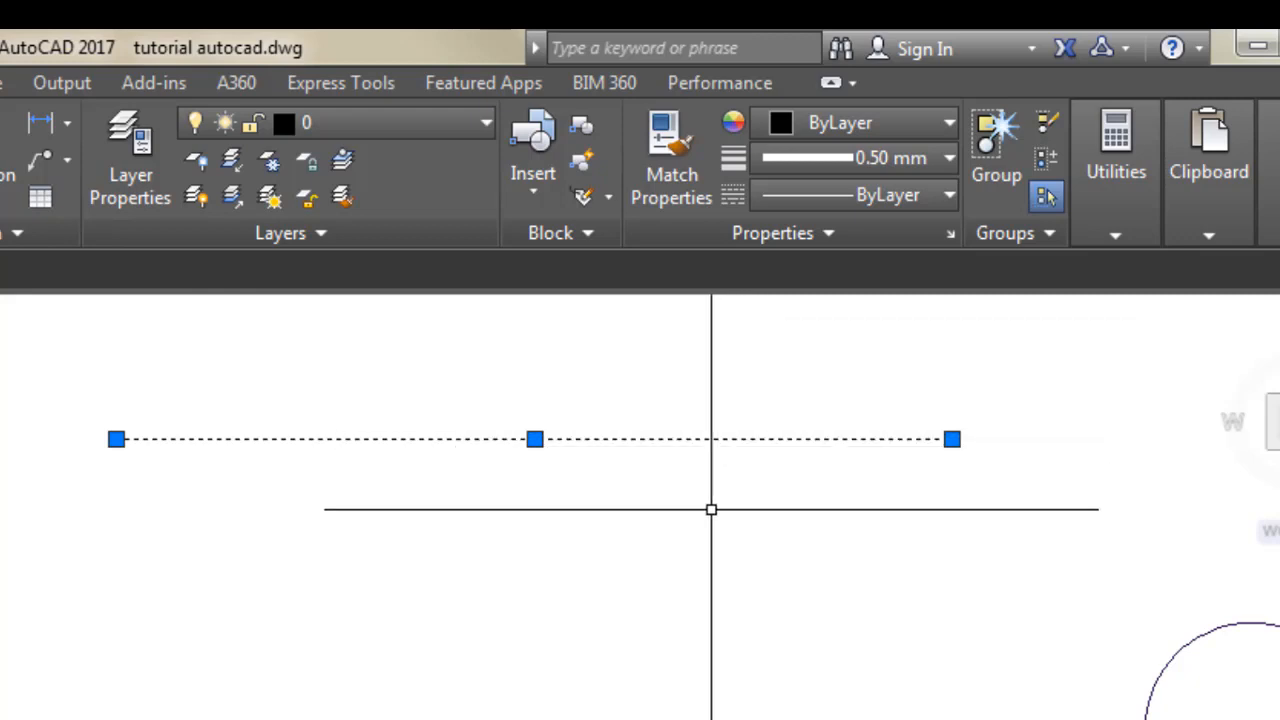
pyautogui.press('Escape')
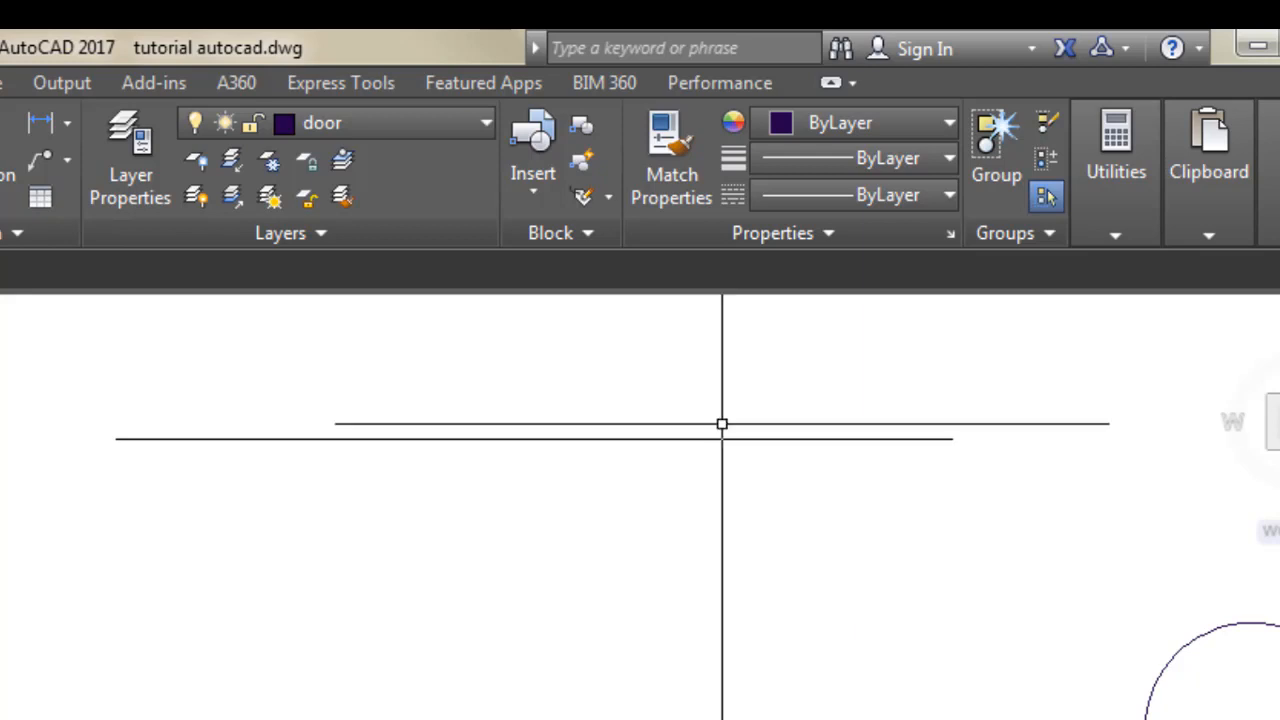
# - Open the Linetype Manager and bring up the linetypes available to load from acad.lin
pyautogui.click(746, 438)
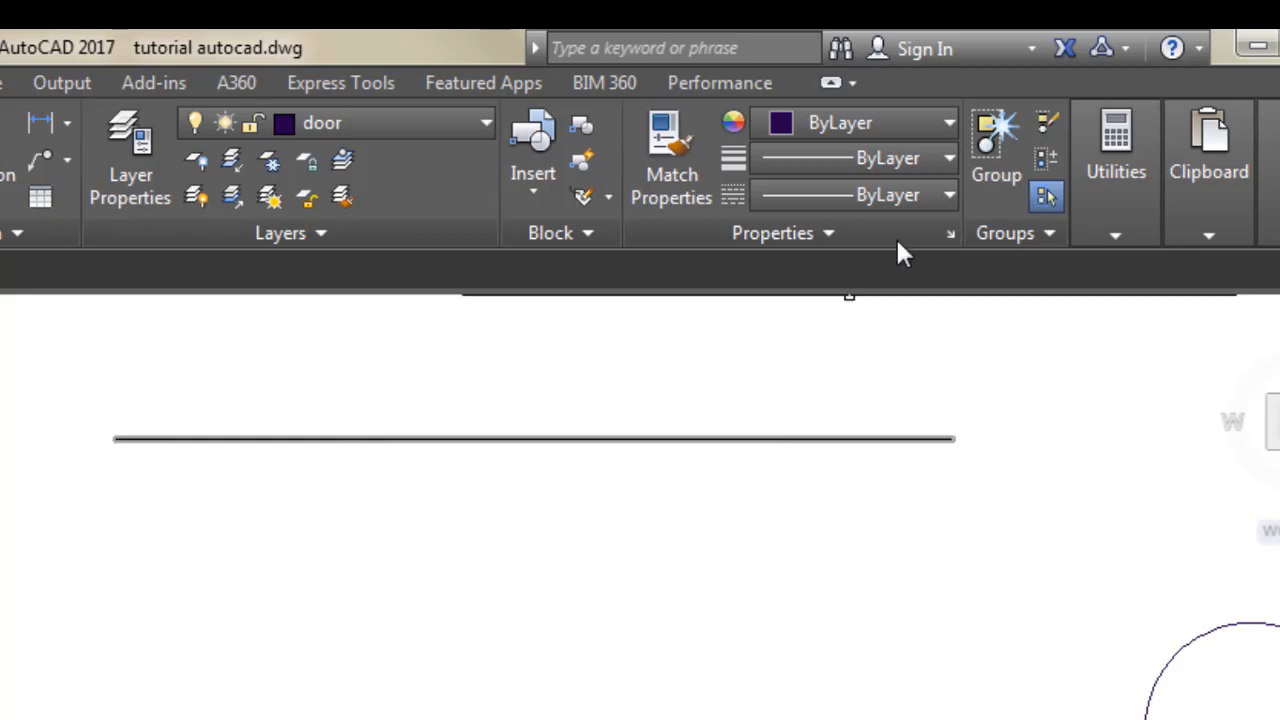
pyautogui.click(949, 195)
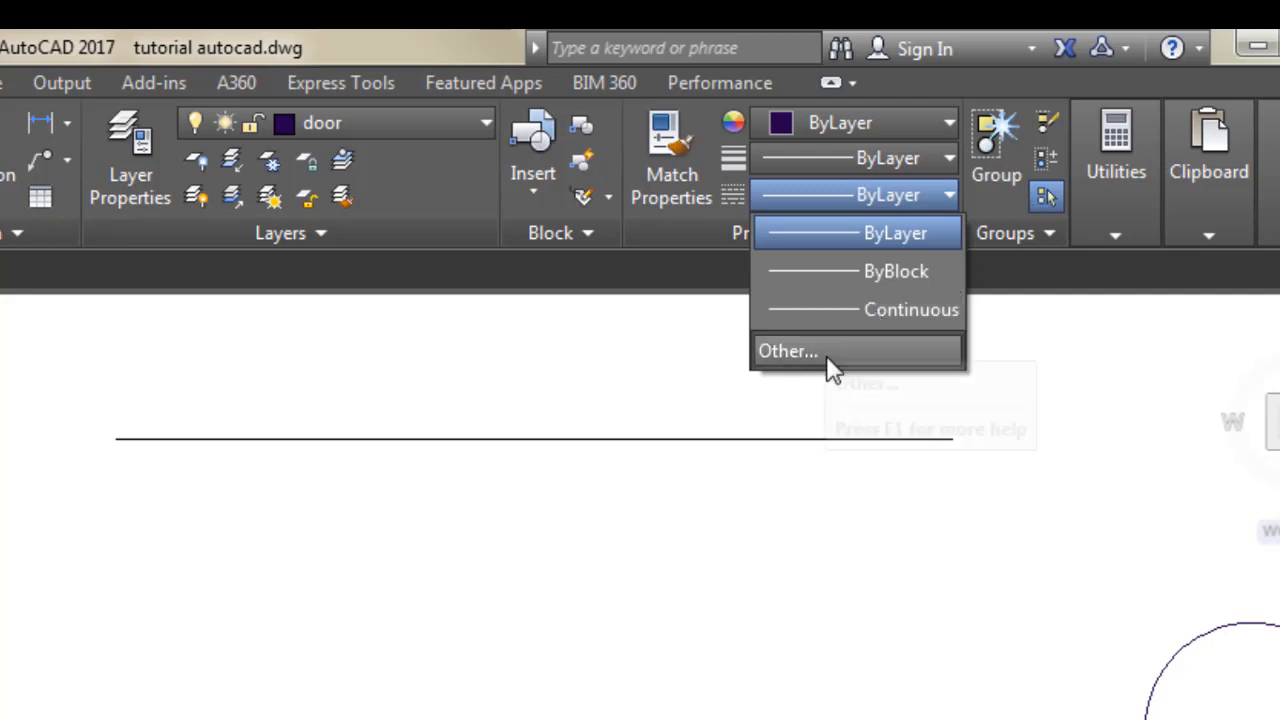
pyautogui.click(800, 351)
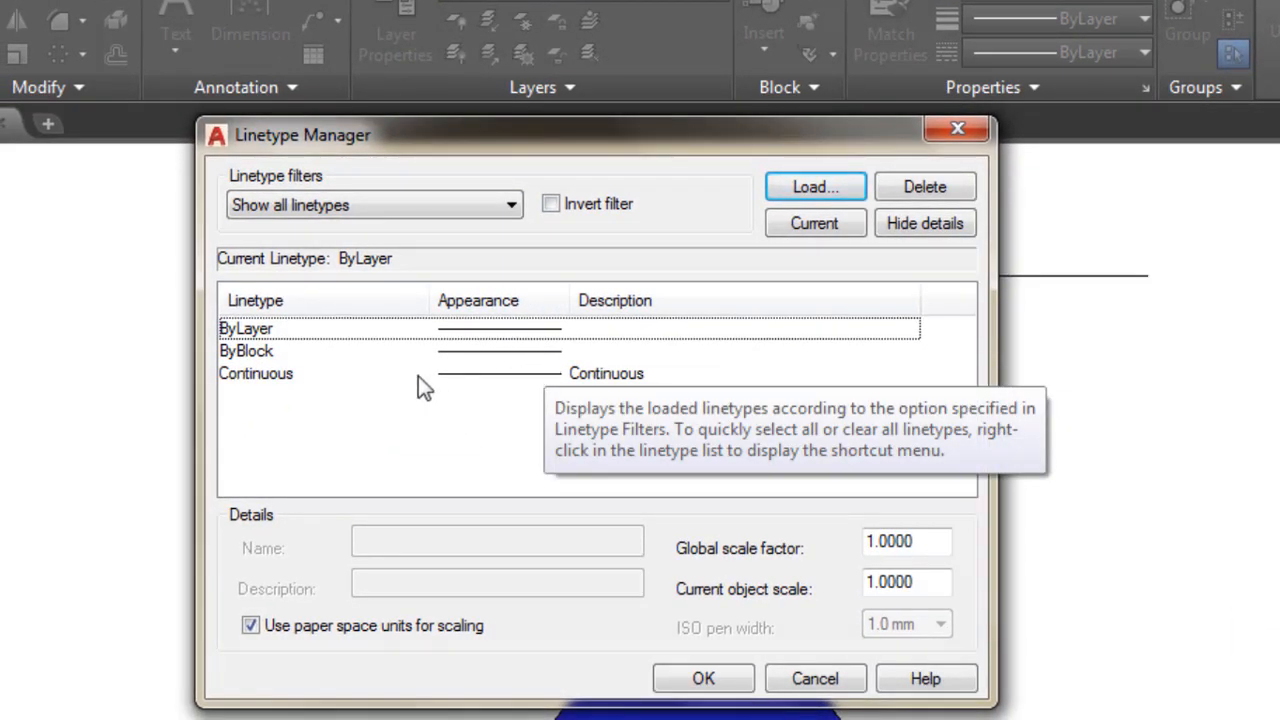
pyautogui.click(270, 378)
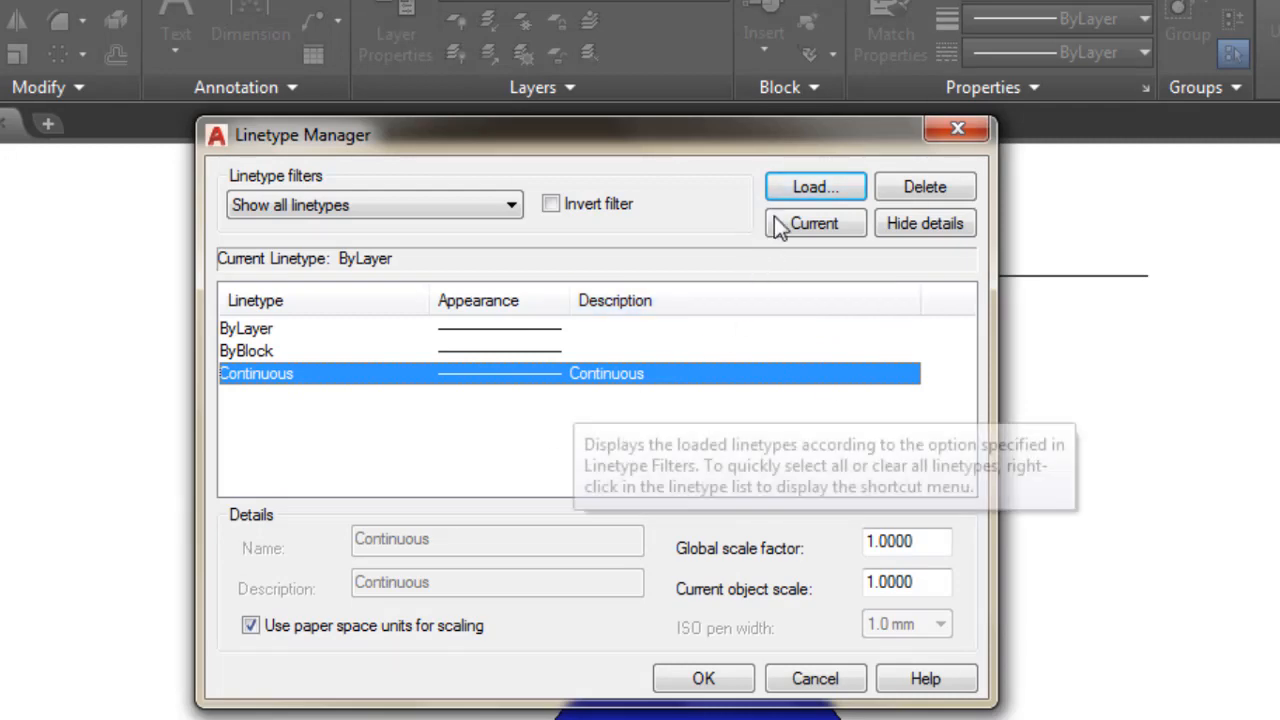
pyautogui.click(816, 188)
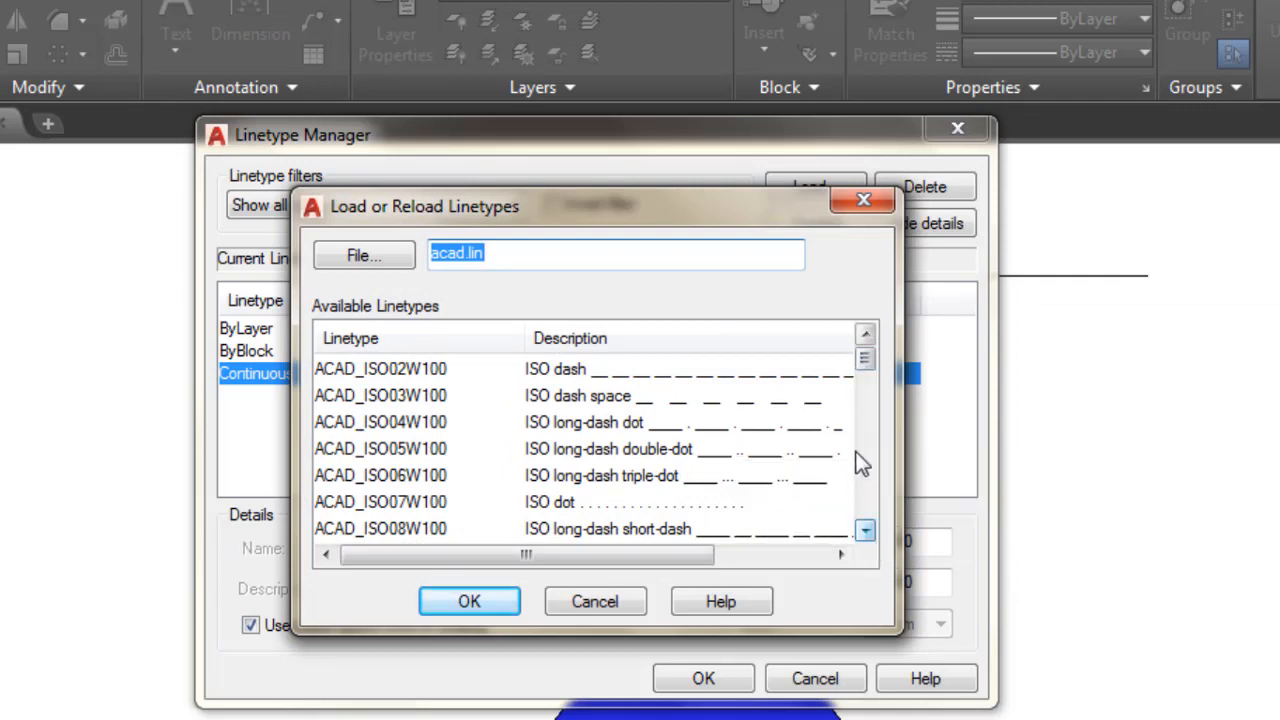
# - Find the CENTER linetype among the available linetypes and load it into the drawing
pyautogui.click(866, 531)
pyautogui.click(866, 531)
pyautogui.click(866, 531)
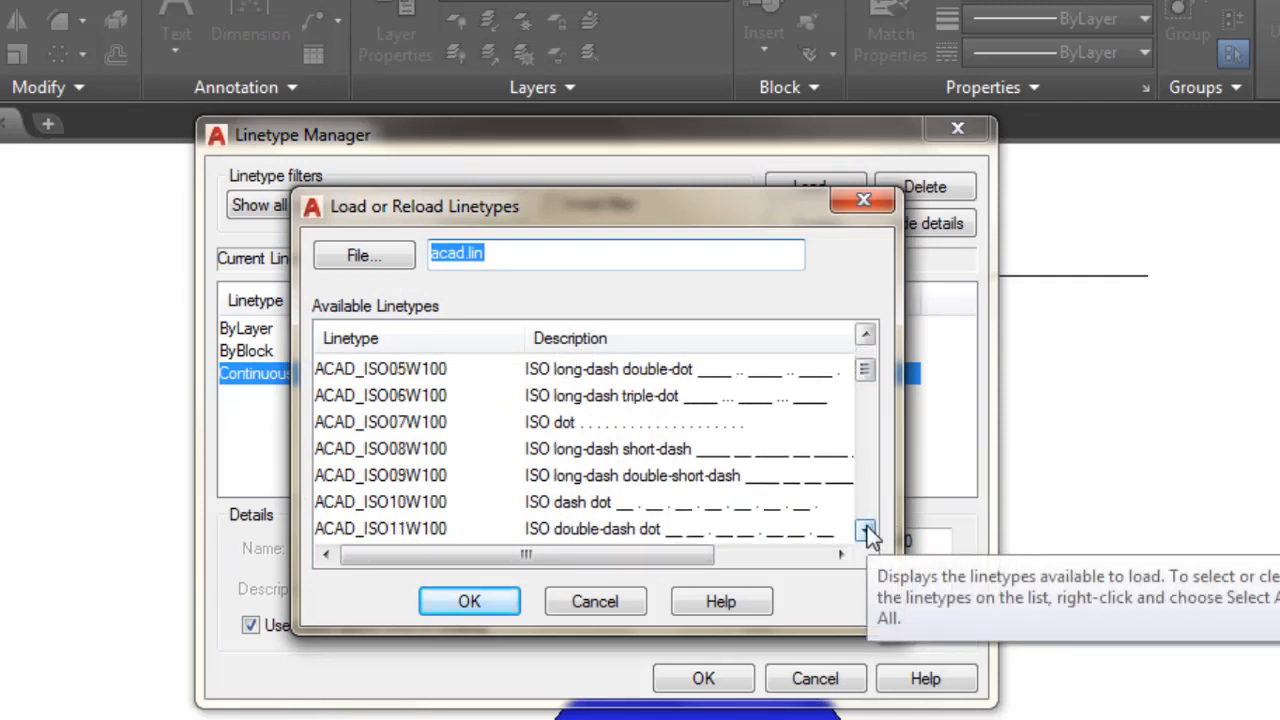
pyautogui.click(866, 531)
pyautogui.click(866, 531)
pyautogui.click(866, 531)
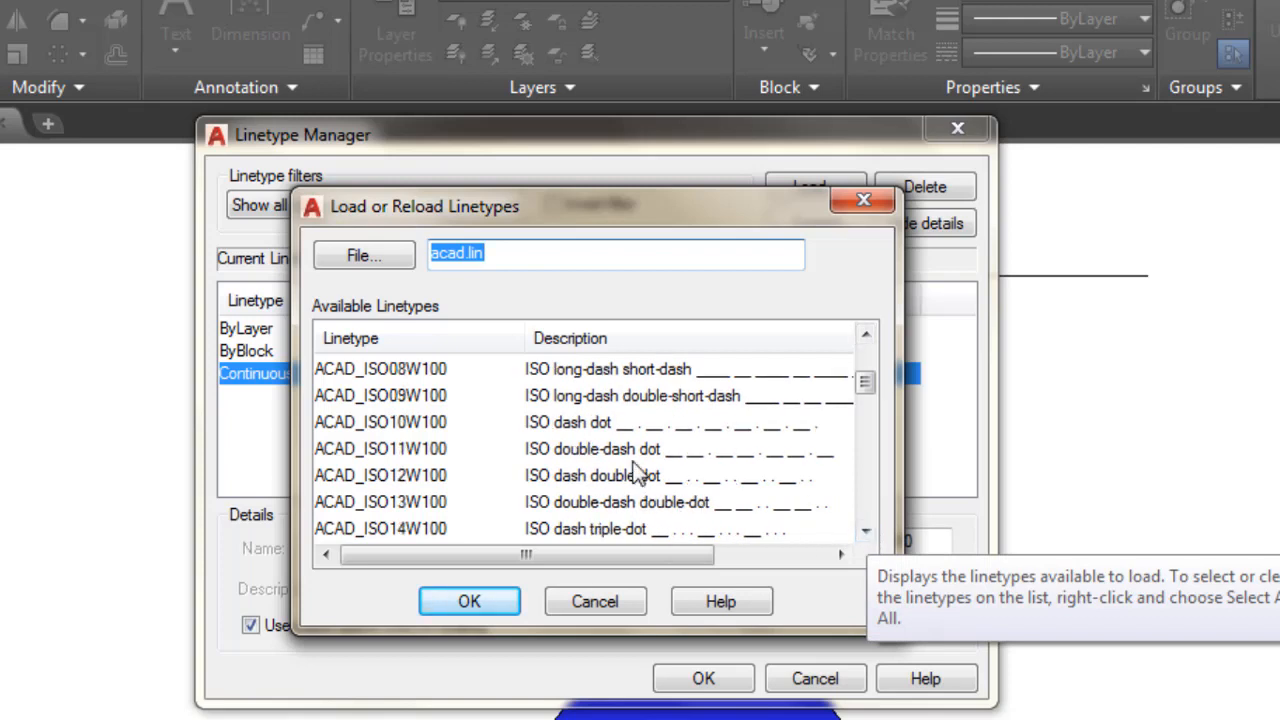
pyautogui.moveTo(870, 392); pyautogui.dragTo(868, 417)
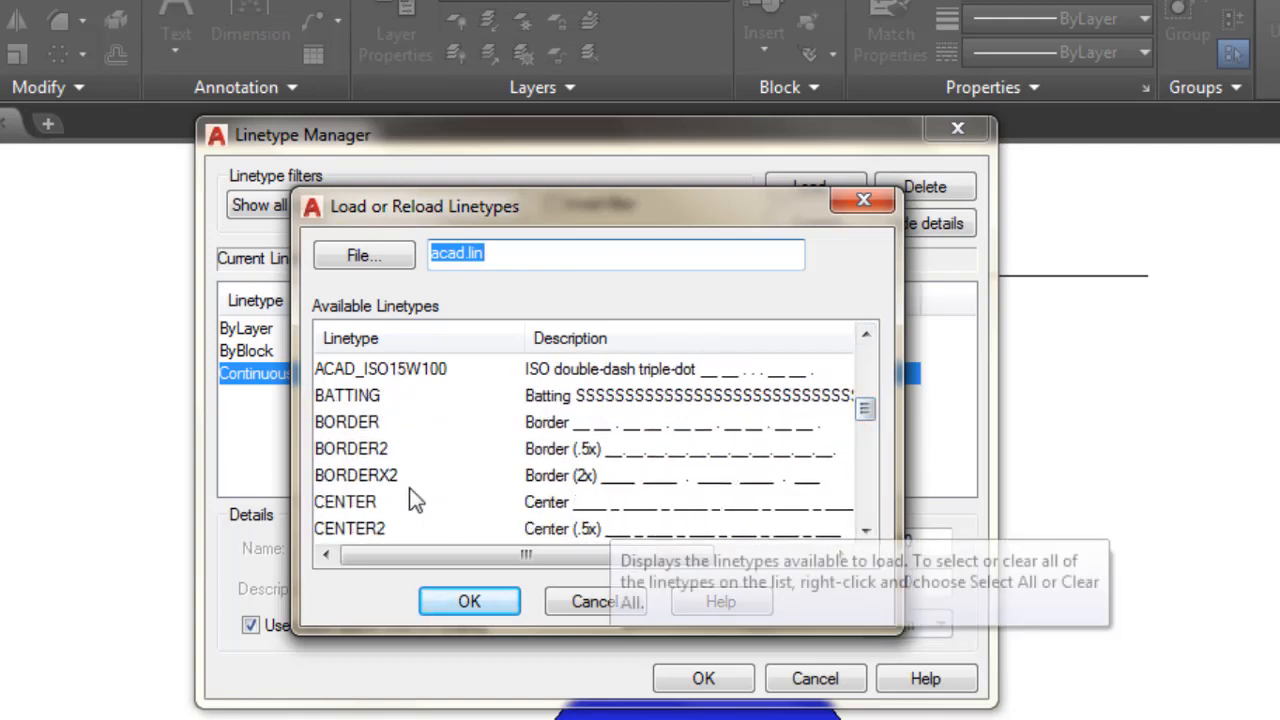
pyautogui.click(540, 510)
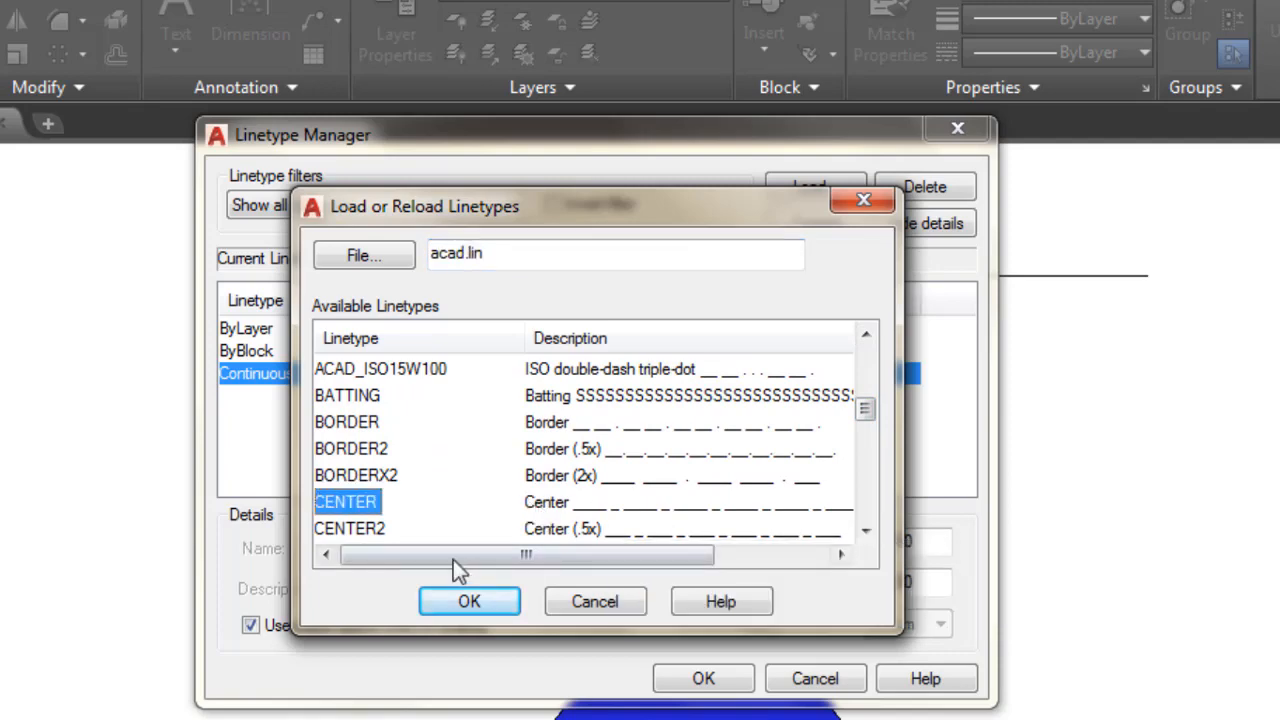
pyautogui.click(458, 602)
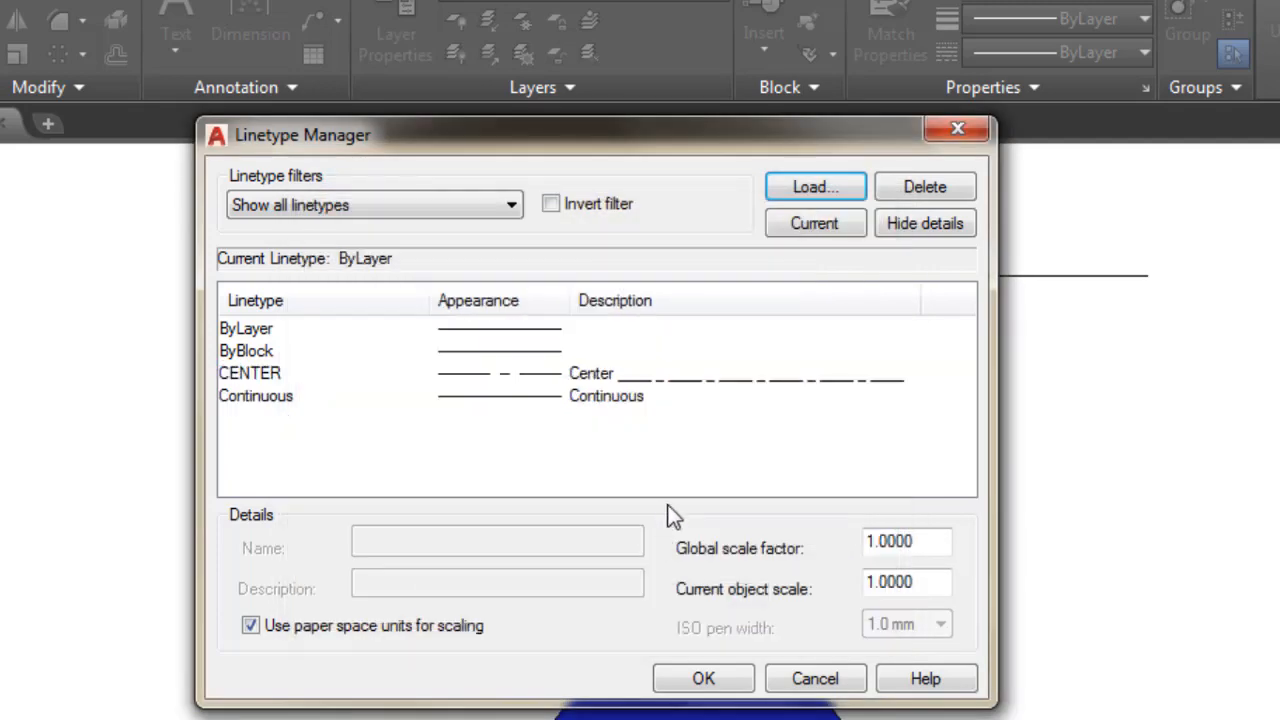
# - Accept the loaded CENTER linetype in the Linetype Manager, and assign it to the thick horizontal line
pyautogui.click(252, 383)
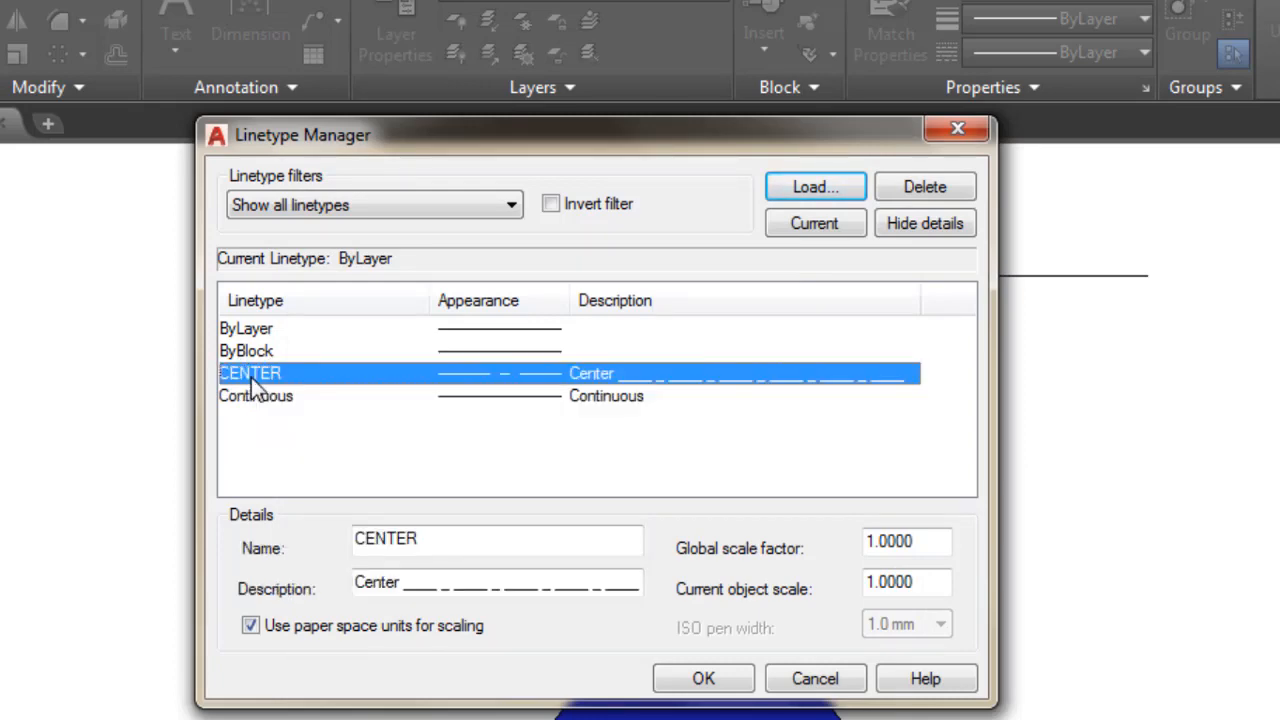
pyautogui.click(704, 681)
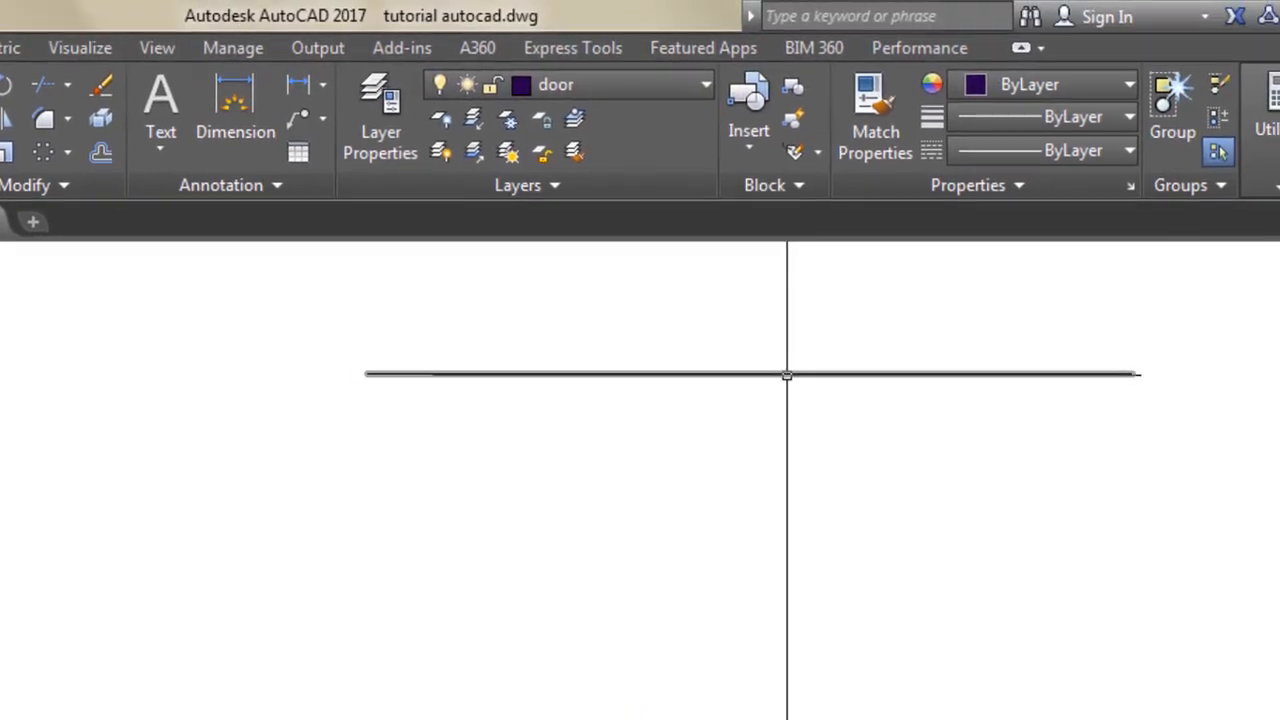
pyautogui.click(787, 375)
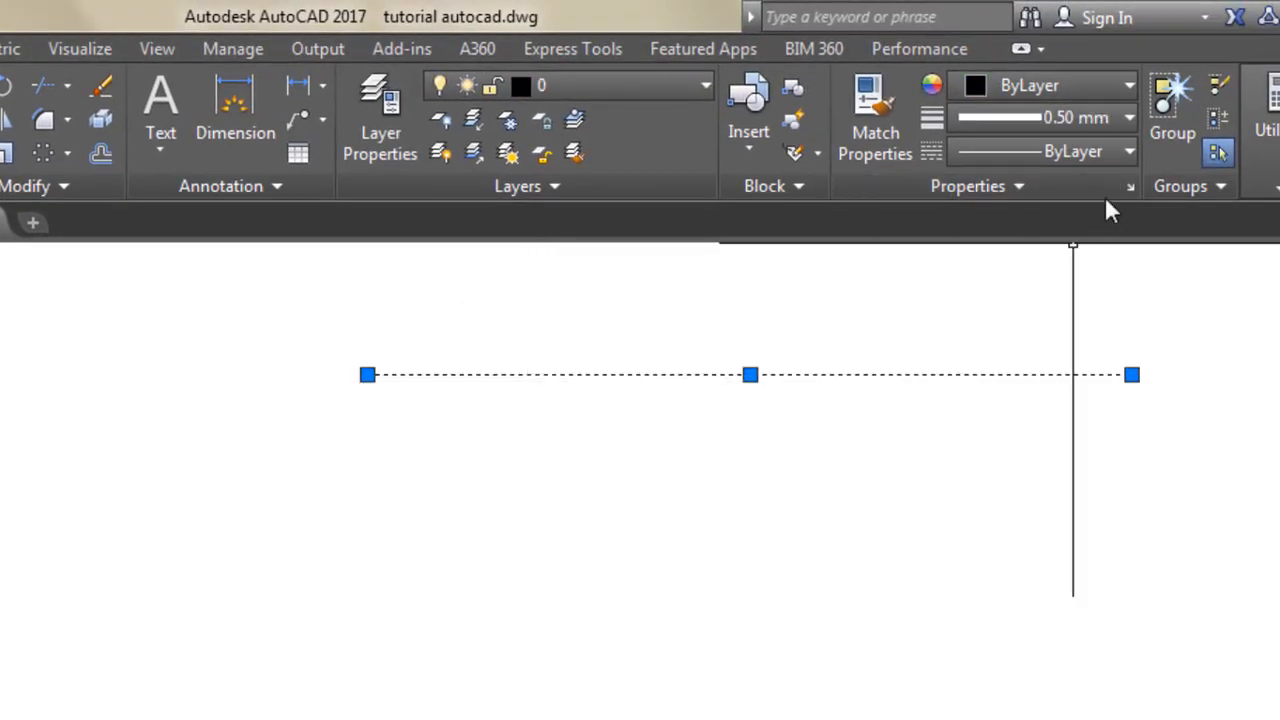
pyautogui.click(1126, 150)
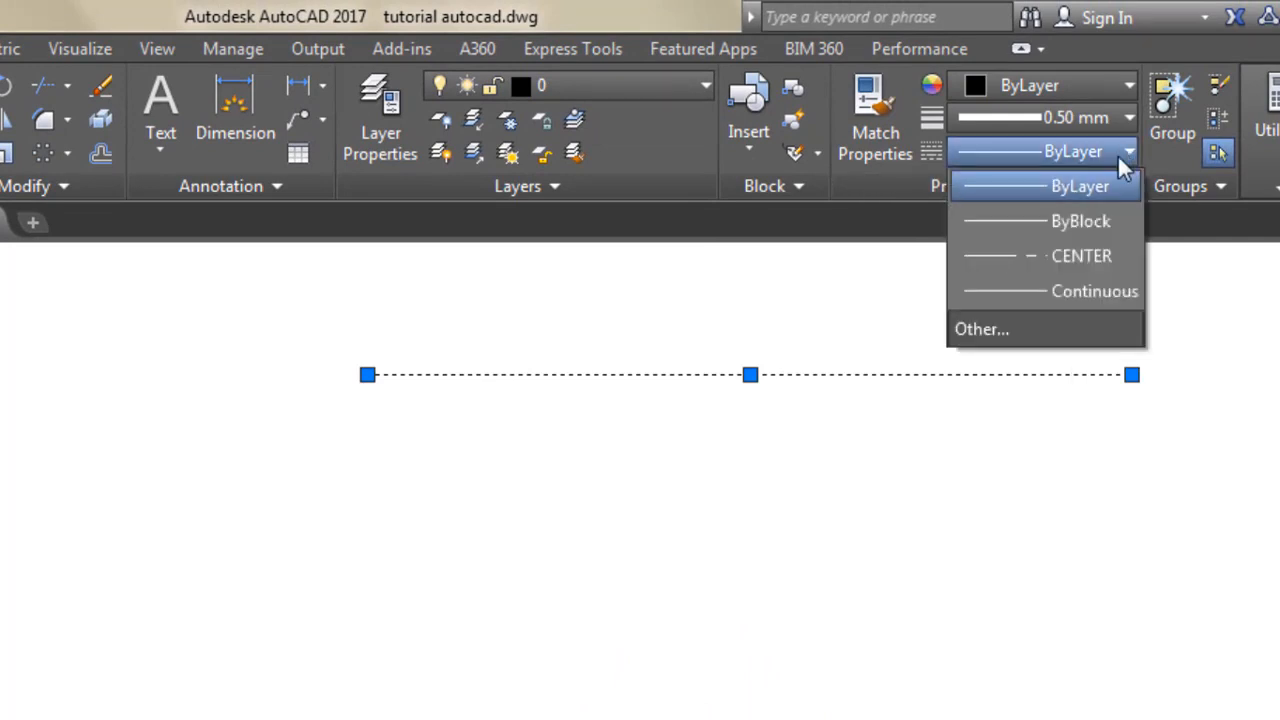
pyautogui.click(1022, 258)
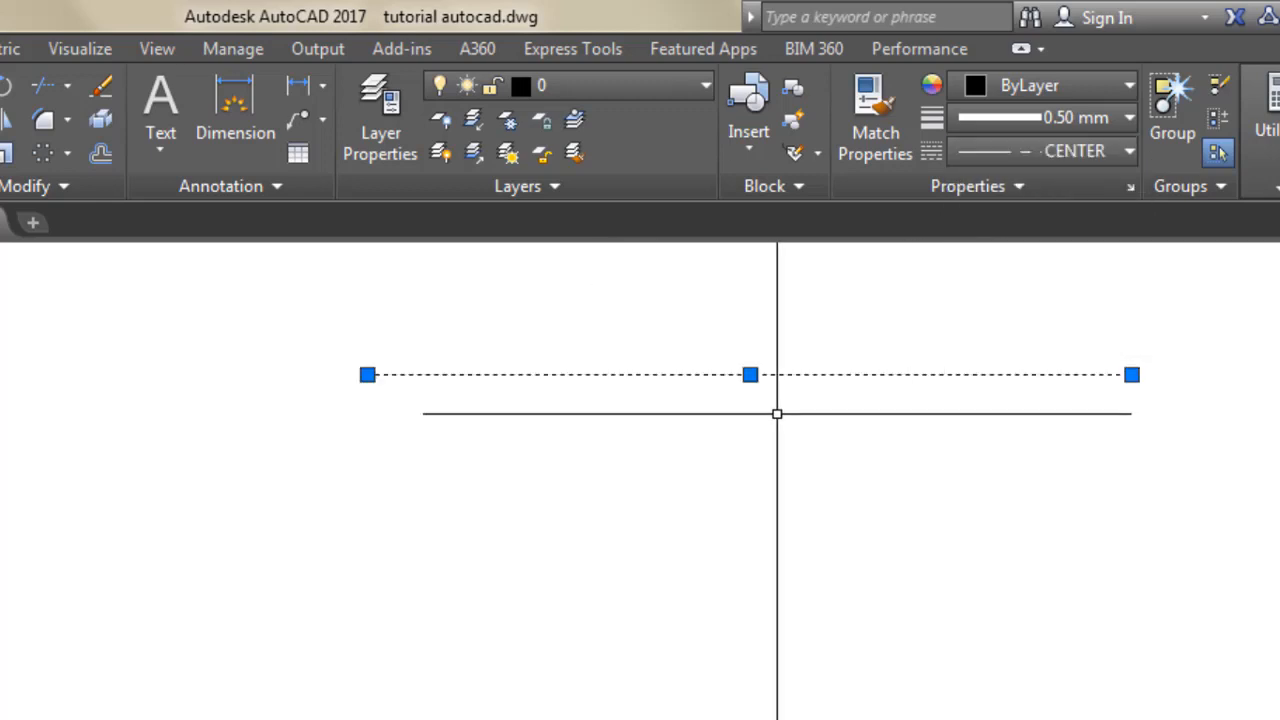
pyautogui.press('Escape')
pyautogui.scroll(1, 763, 384)
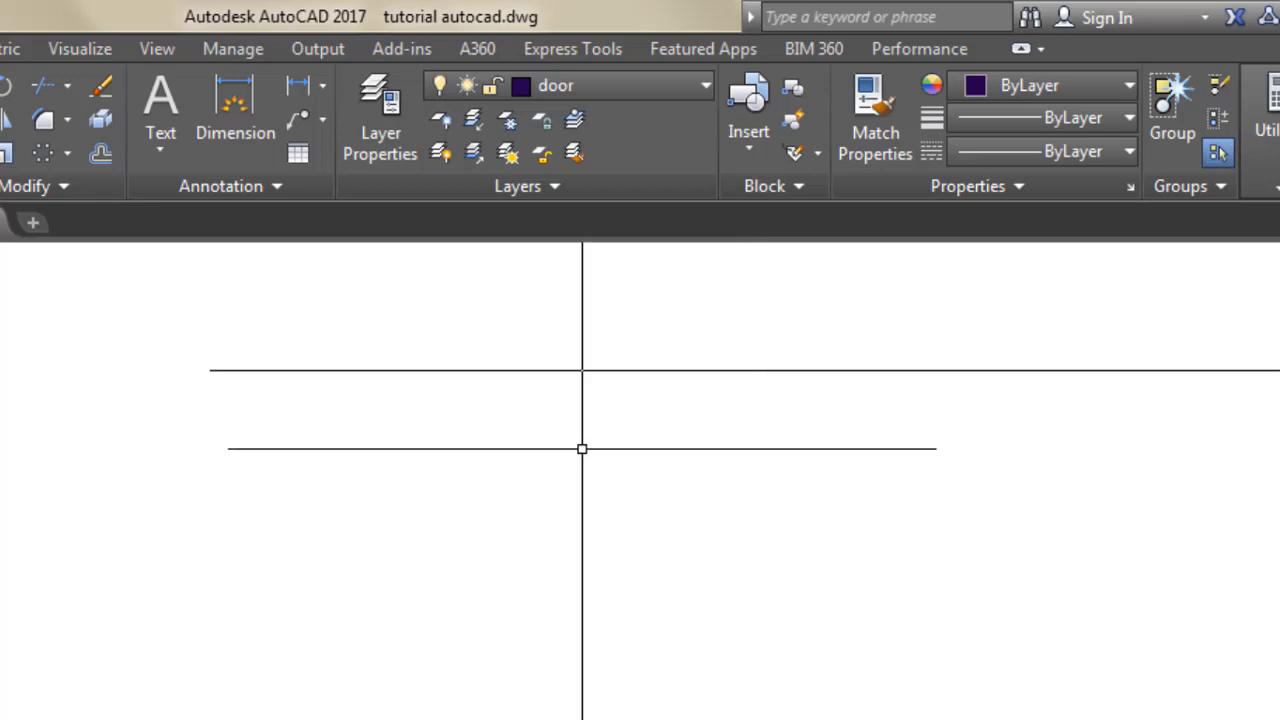
pyautogui.scroll(-1, 561, 467)
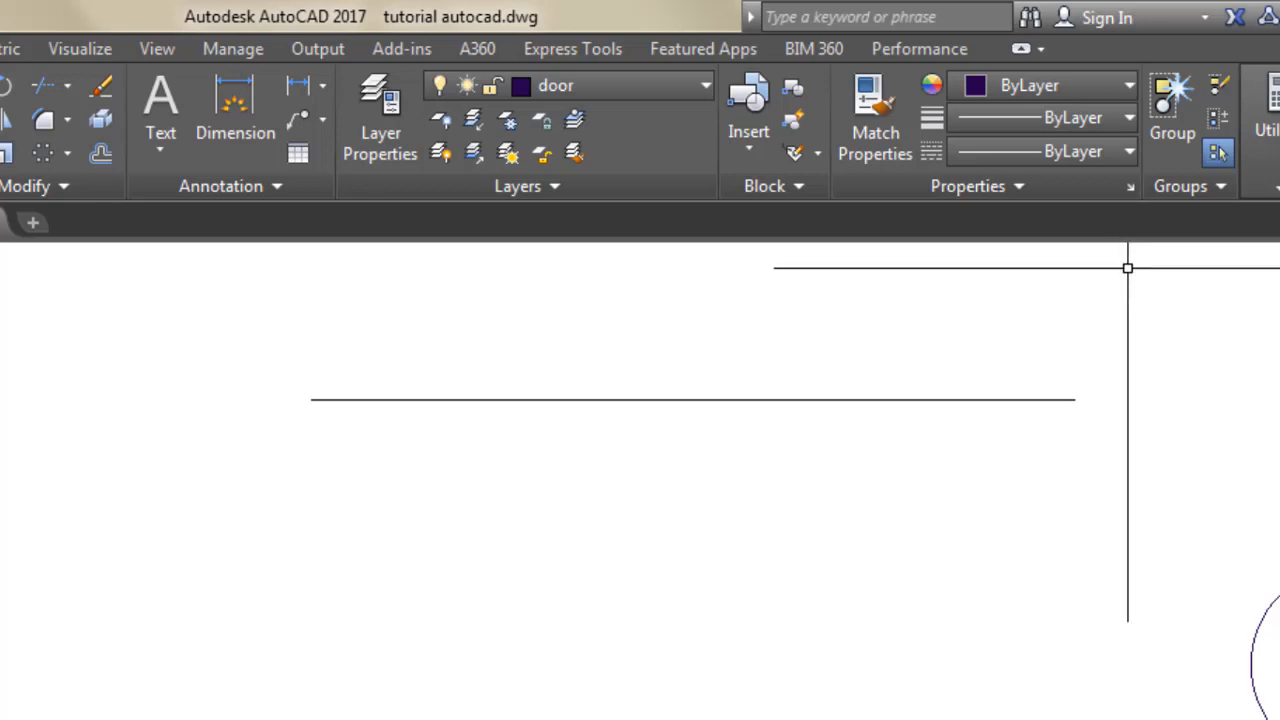
# - Bring up the measuring tools available among the drawing utilities
pyautogui.moveTo(1277, 190)
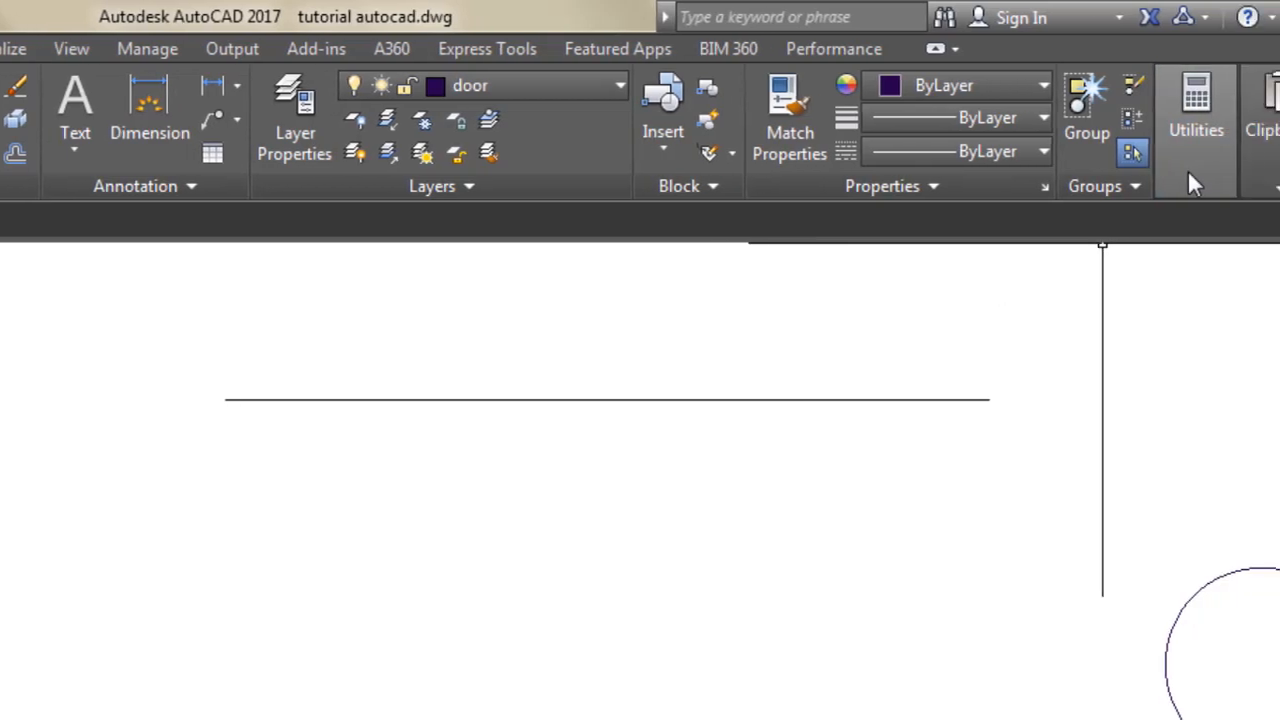
pyautogui.moveTo(1060, 170)
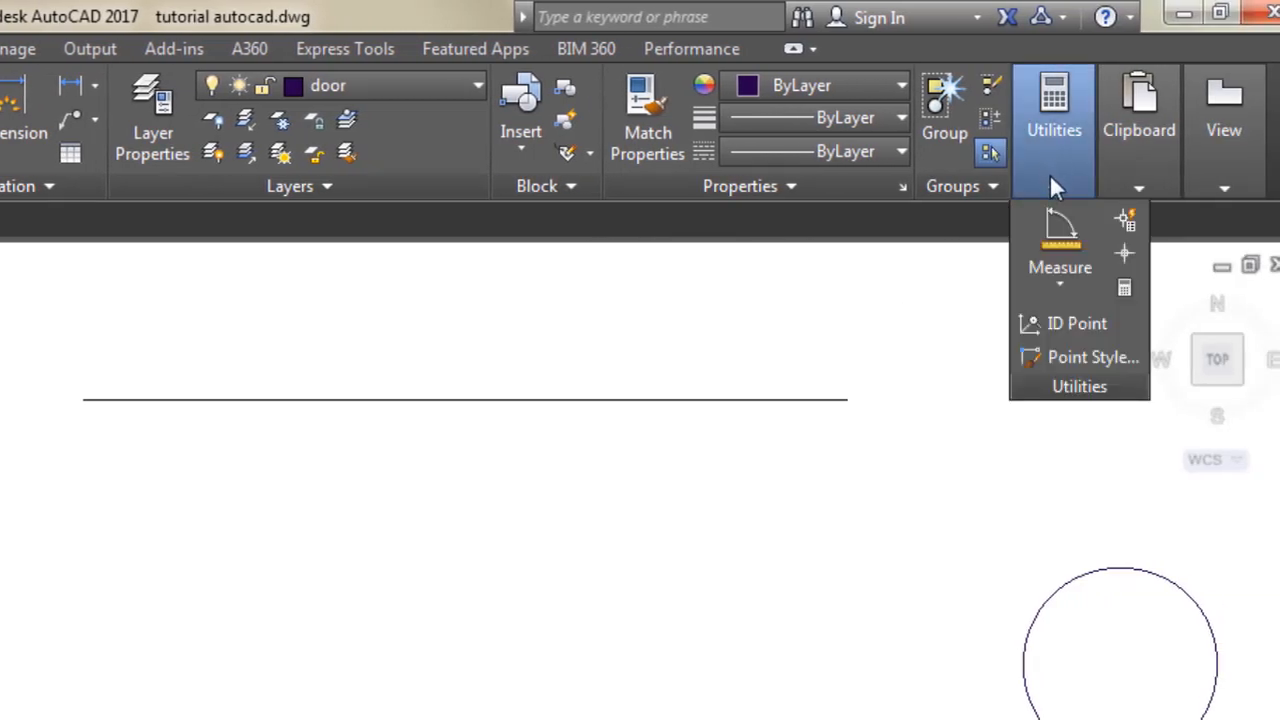
pyautogui.click(1061, 284)
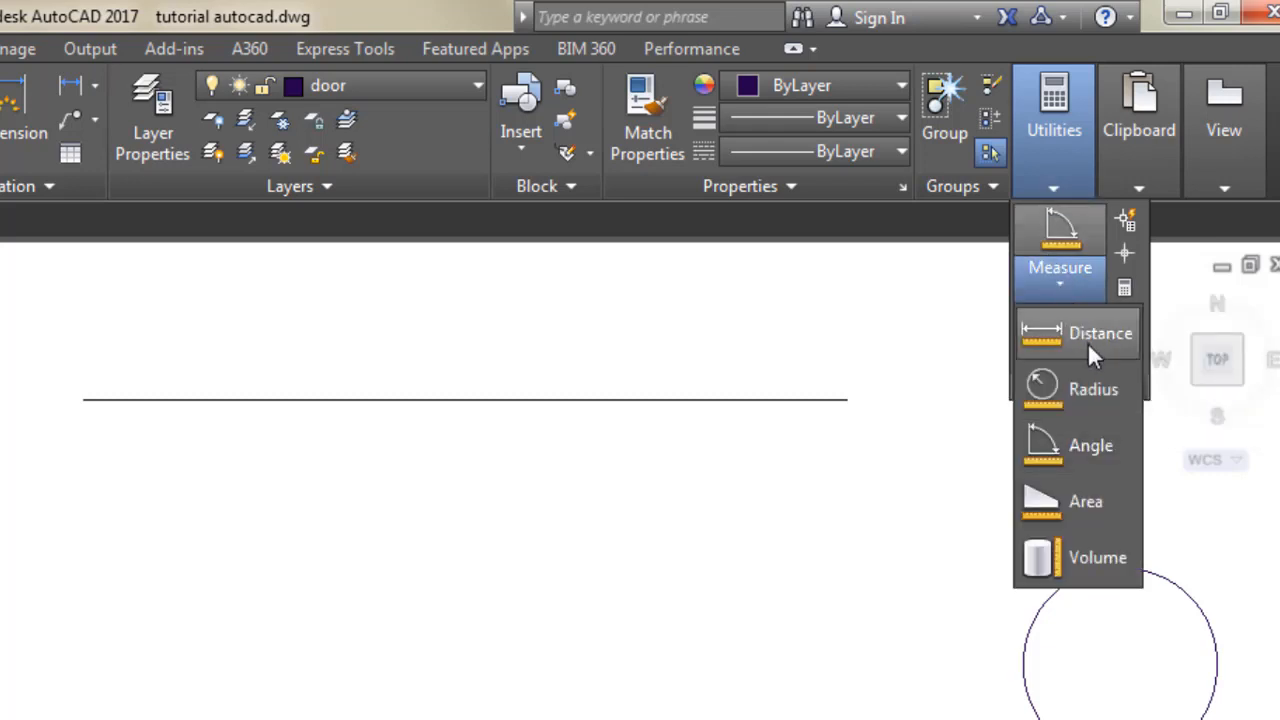